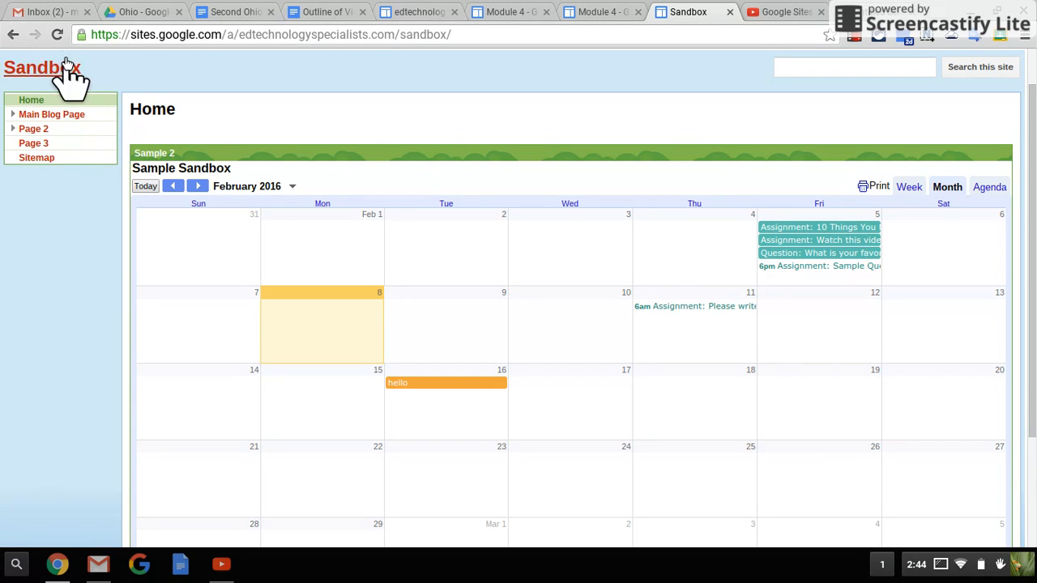
Expand Main Blog Page and Page 2 in the Sandbox site's sidebar navigation to show their subpages
scroll(92, 315, "up", 1)
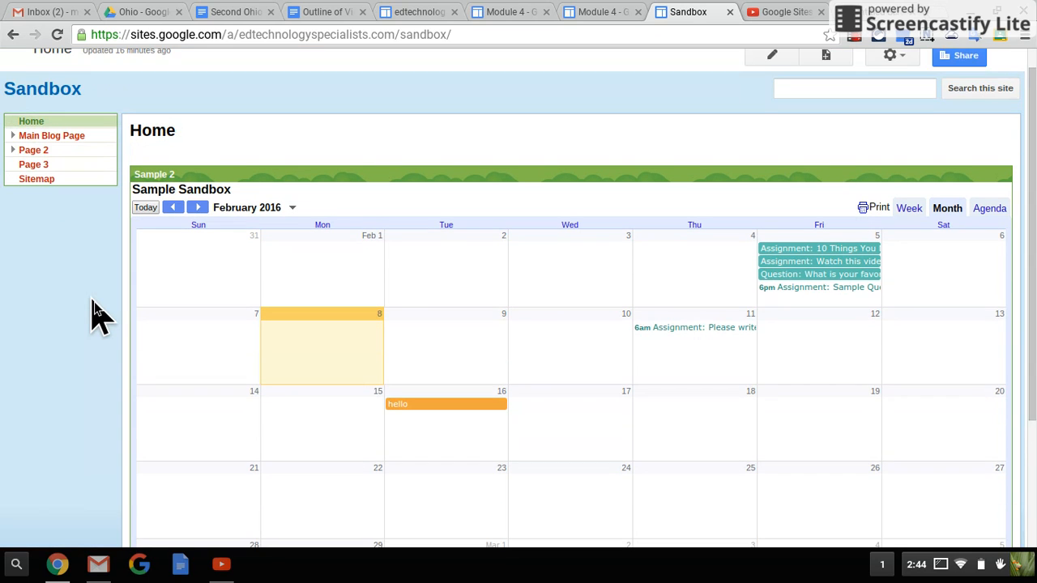
scroll(92, 315, "down", 1)
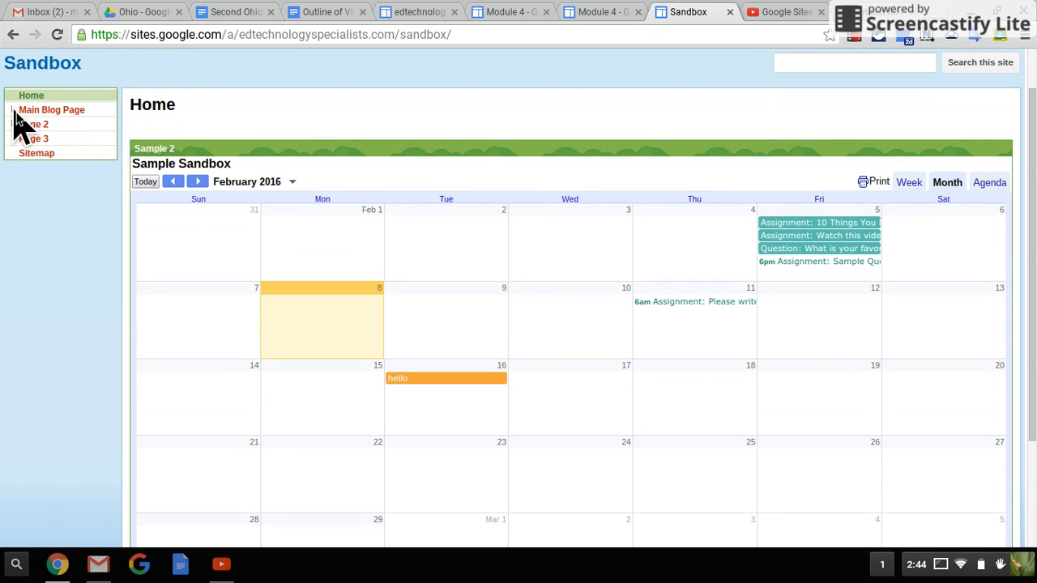
left_click(12, 110)
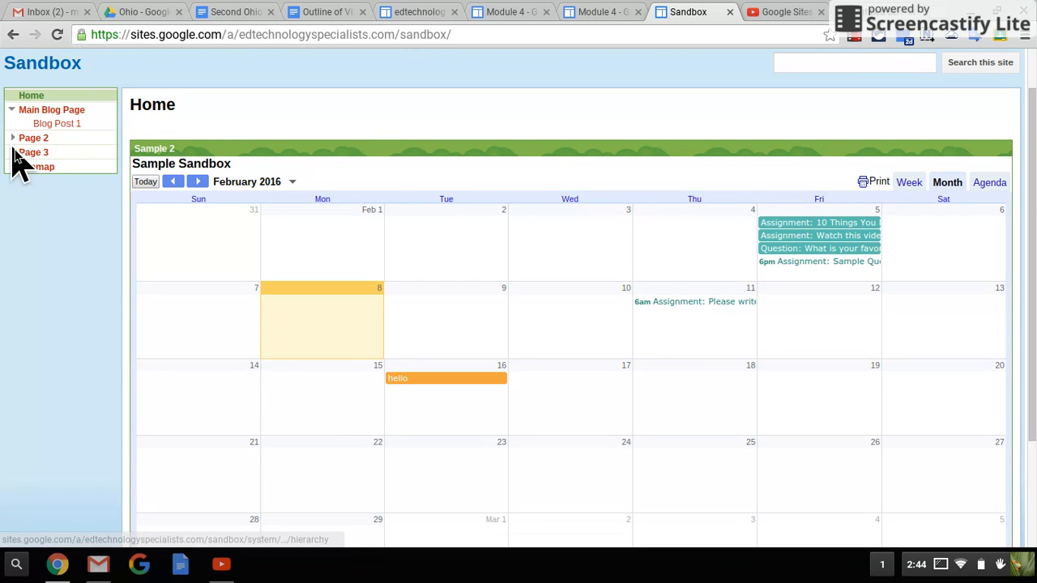
left_click(12, 138)
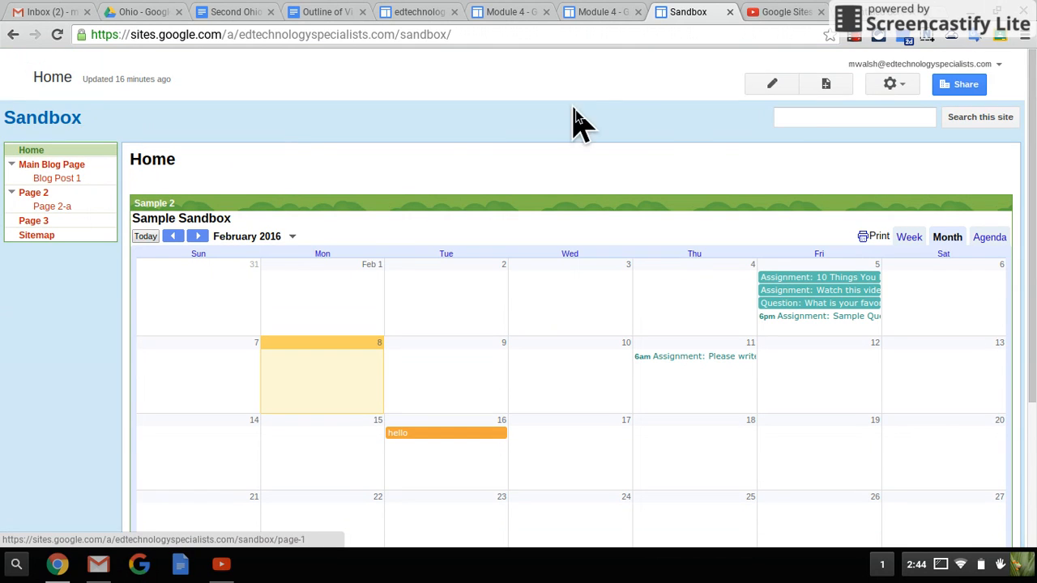
Open the Themes, Colors, and Fonts settings in the management area of the Sandbox site
left_click(901, 86)
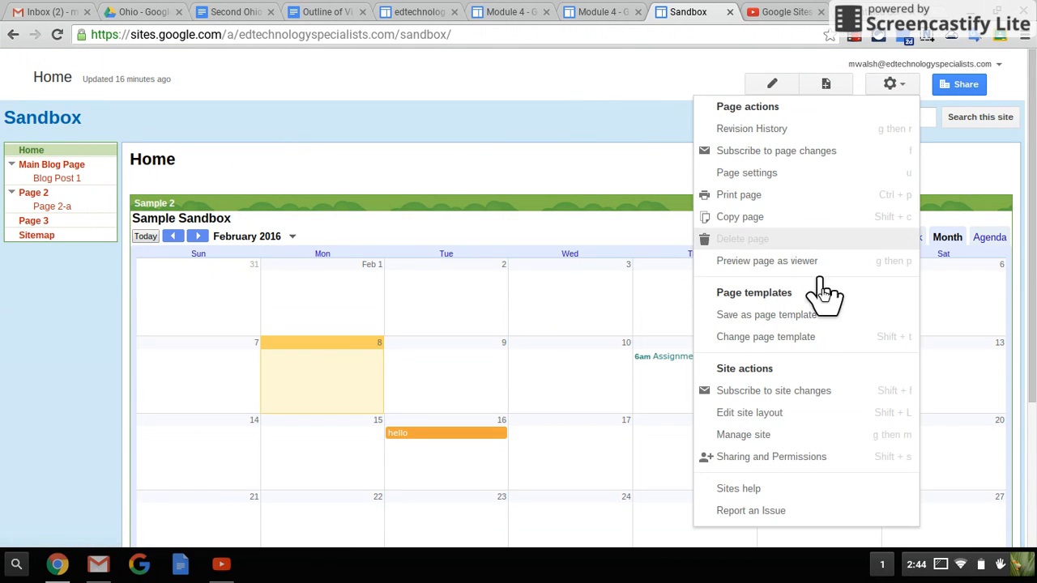
left_click(798, 441)
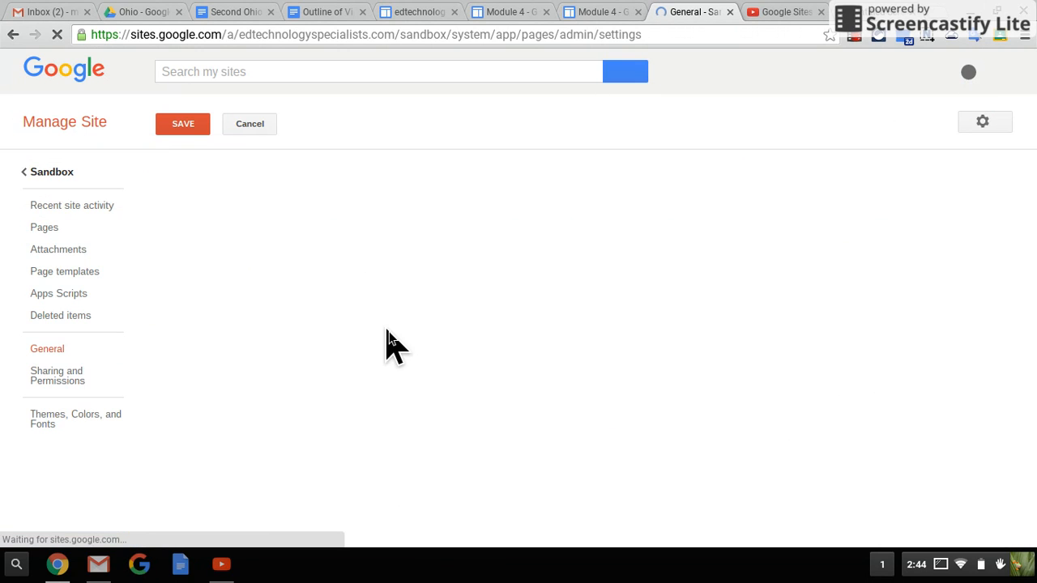
left_click(44, 425)
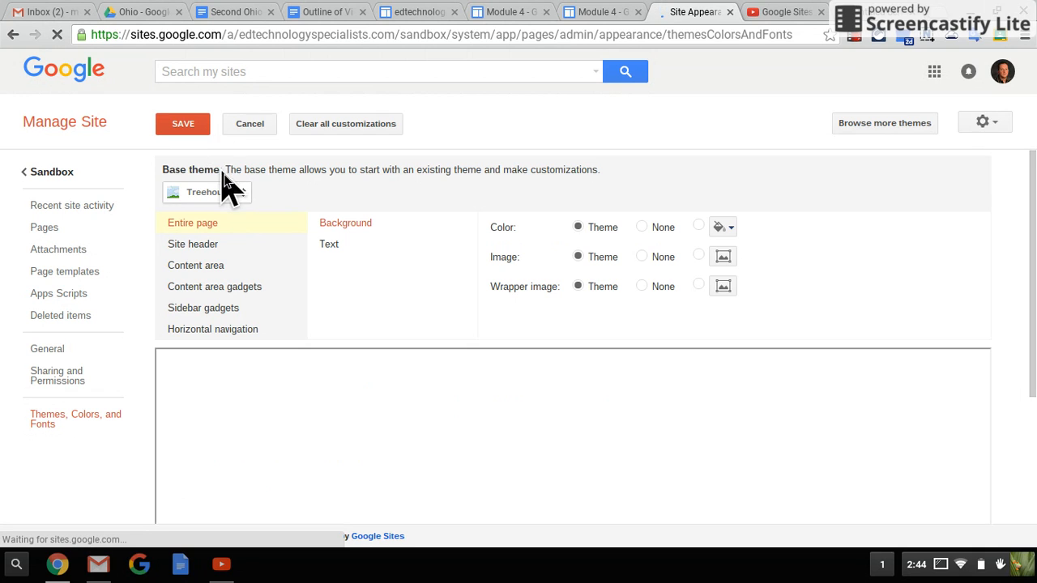
Try the Ski base theme and look at it in the site preview
left_click(232, 191)
scroll(241, 202, "up", 10)
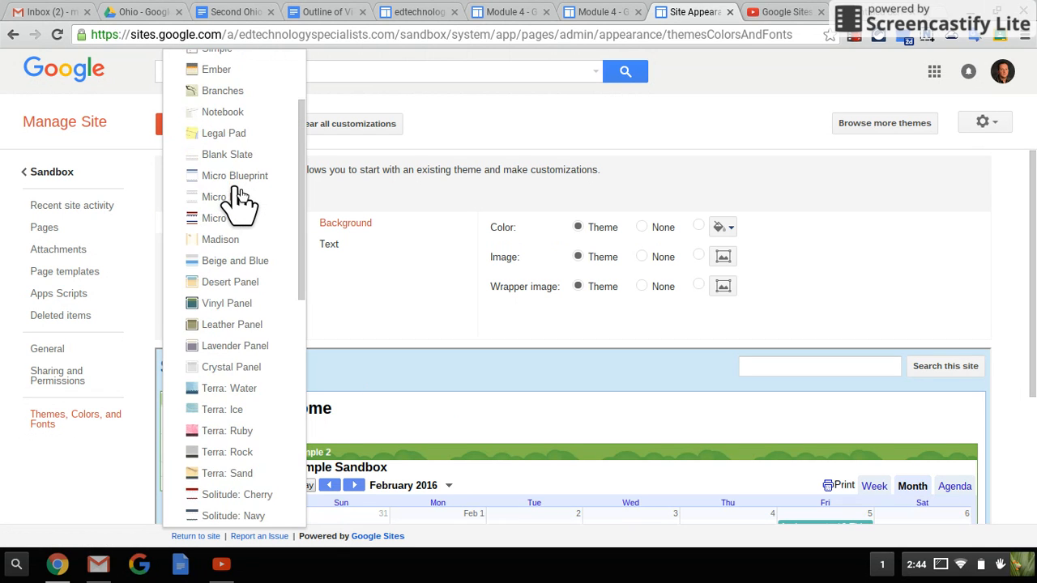
left_click(219, 60)
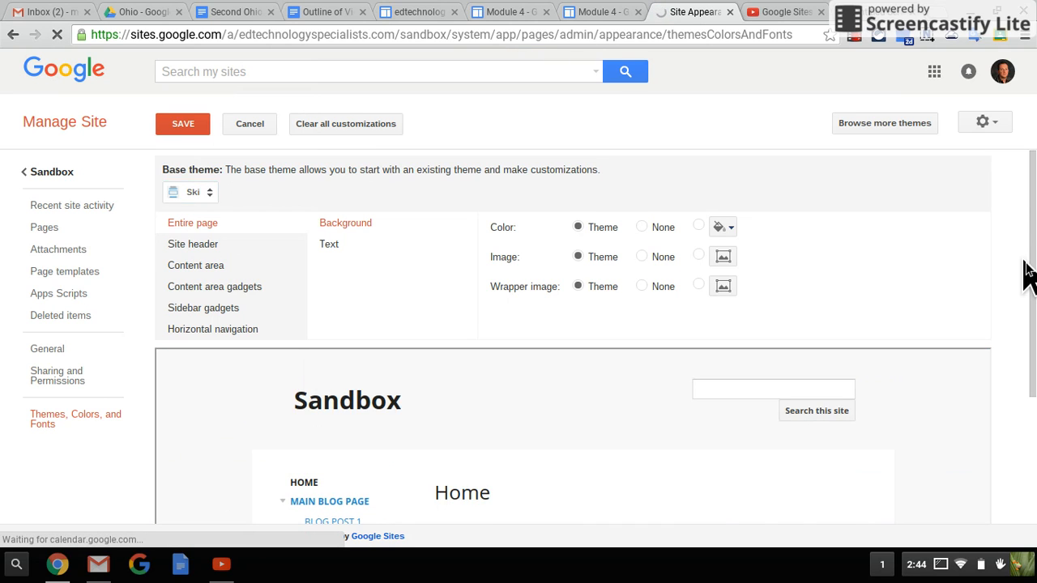
scroll(1025, 272, "down", 2)
scroll(1025, 271, "up", 2)
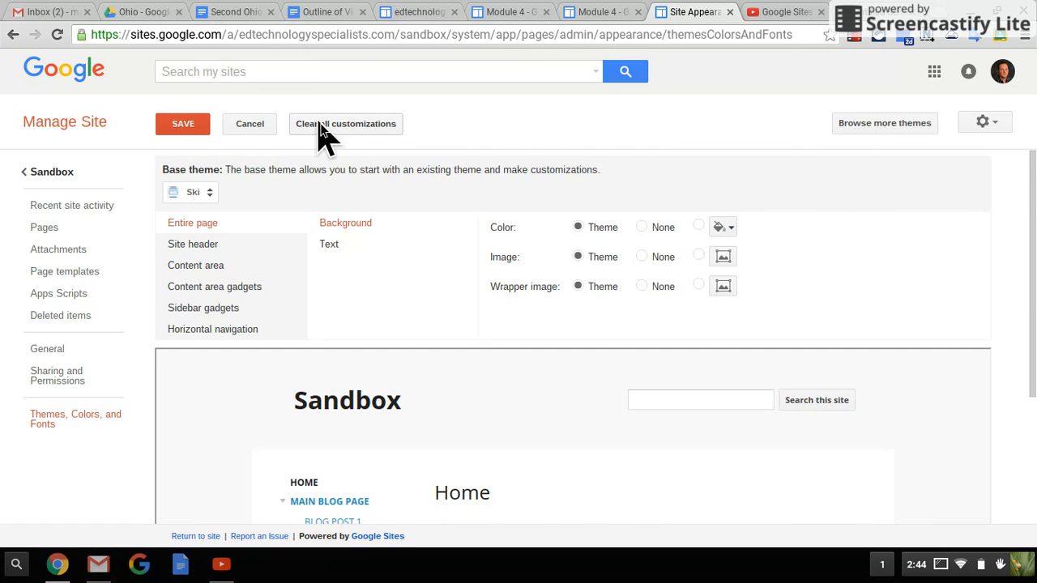
Set the base theme to Iceberg, save it, and return to the Sandbox home page to view it
left_click(211, 192)
left_click(250, 214)
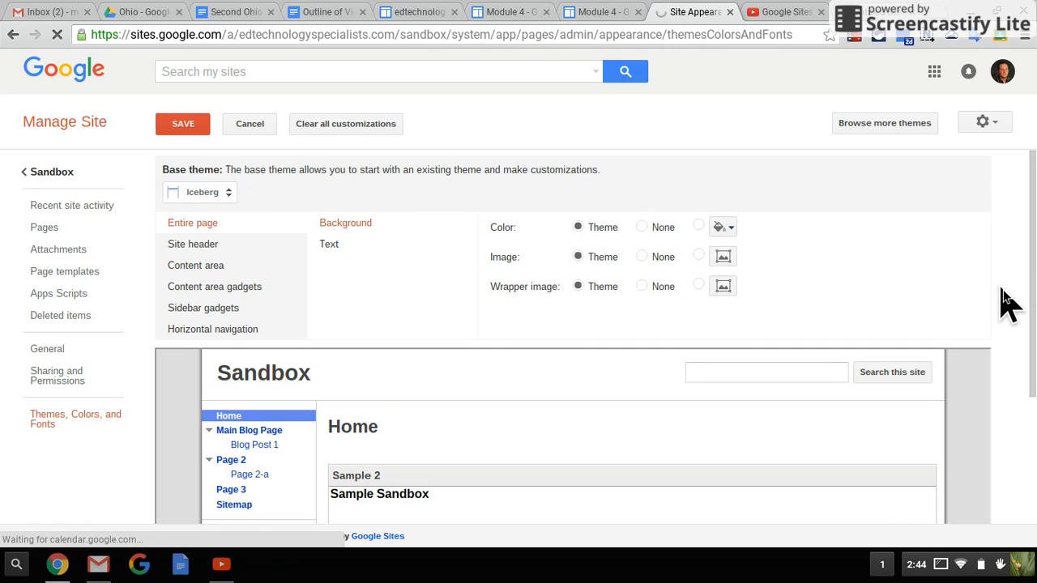
left_click(186, 121)
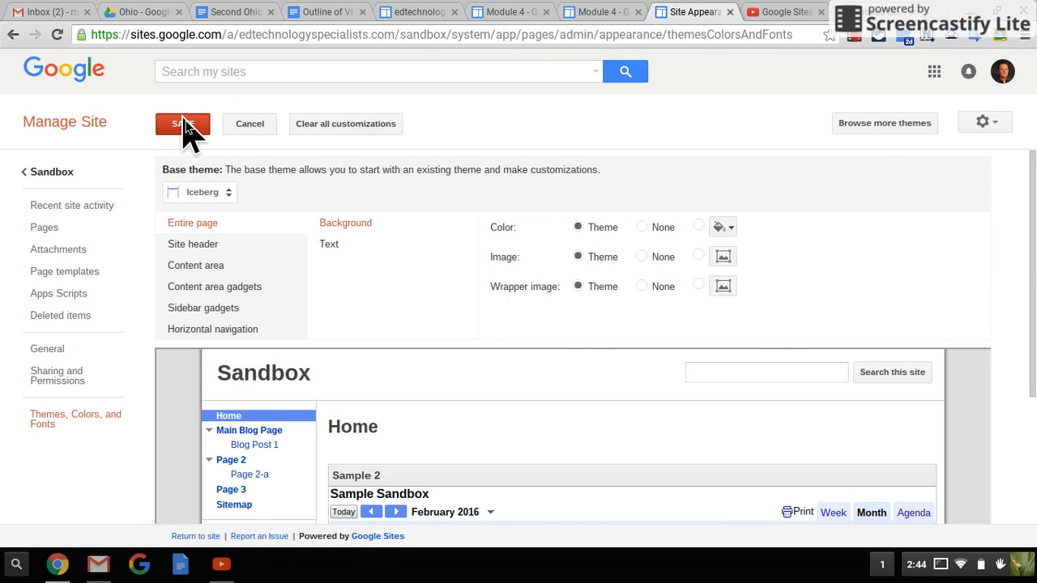
left_click(71, 174)
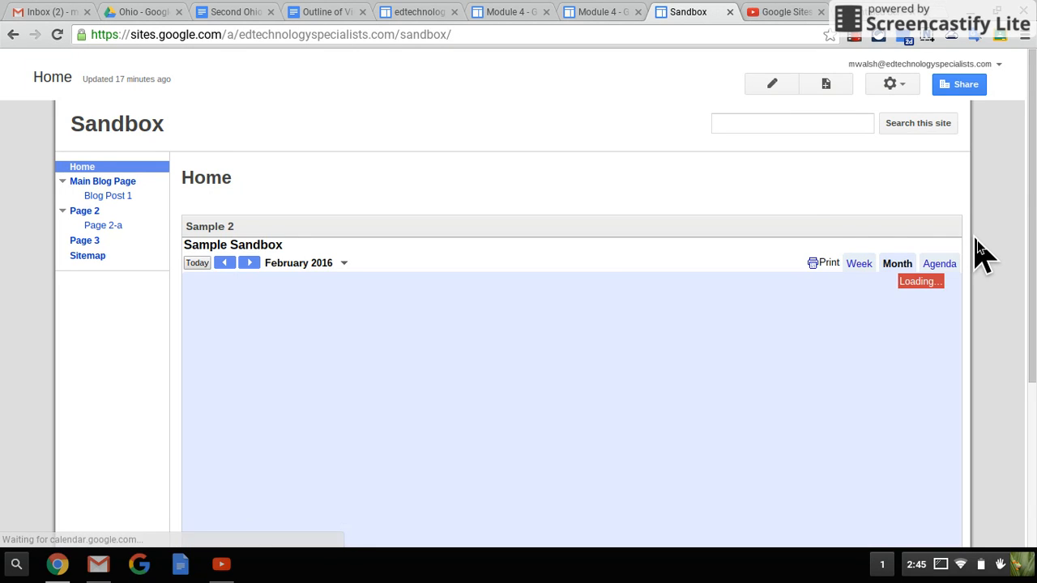
scroll(977, 251, "down", 2)
scroll(982, 253, "up", 2)
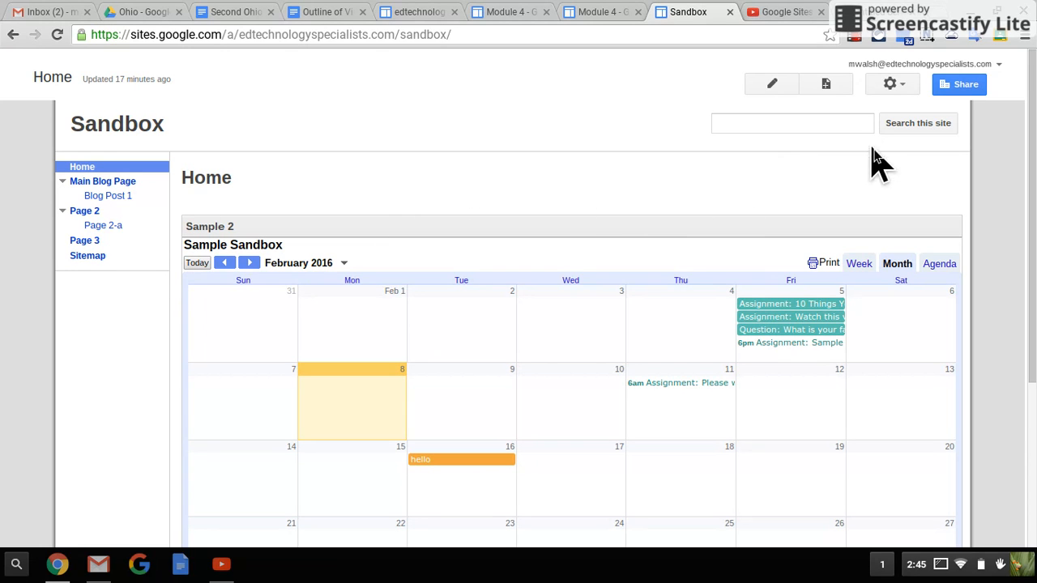
In the site layout editor, turn the header off and on again and enable horizontal navigation
left_click(895, 86)
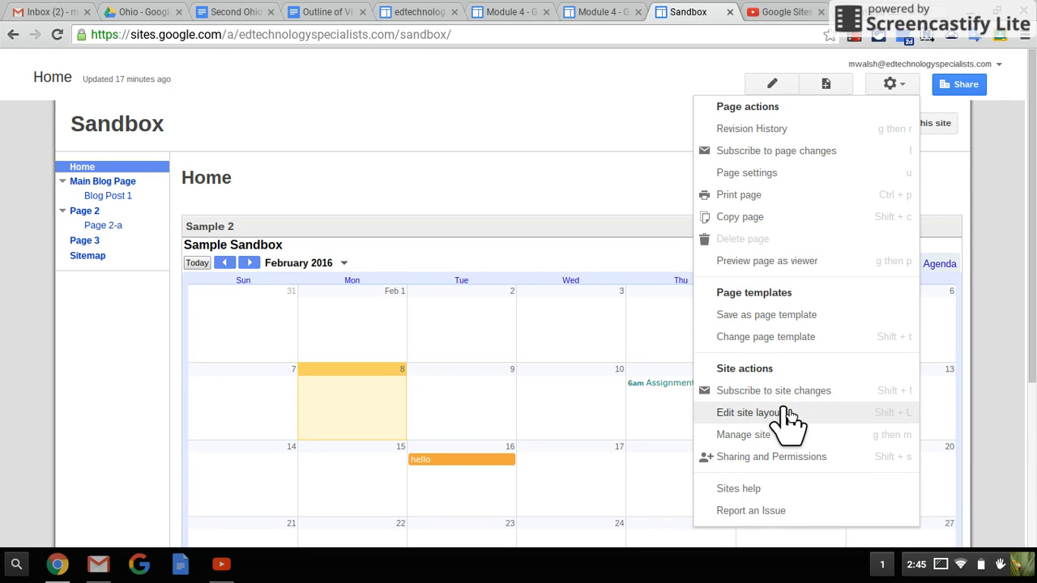
left_click(749, 413)
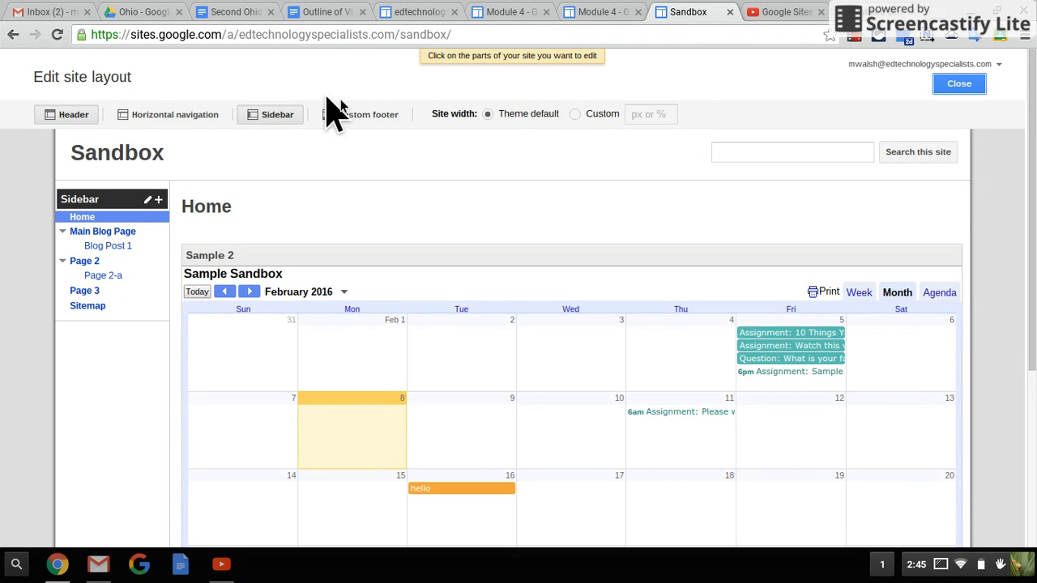
left_click(74, 117)
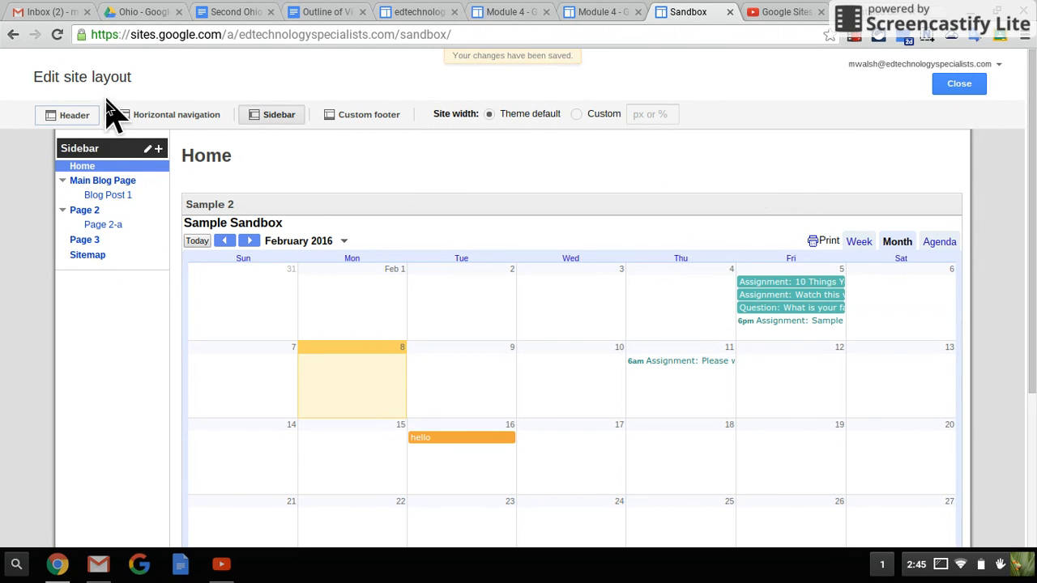
left_click(74, 118)
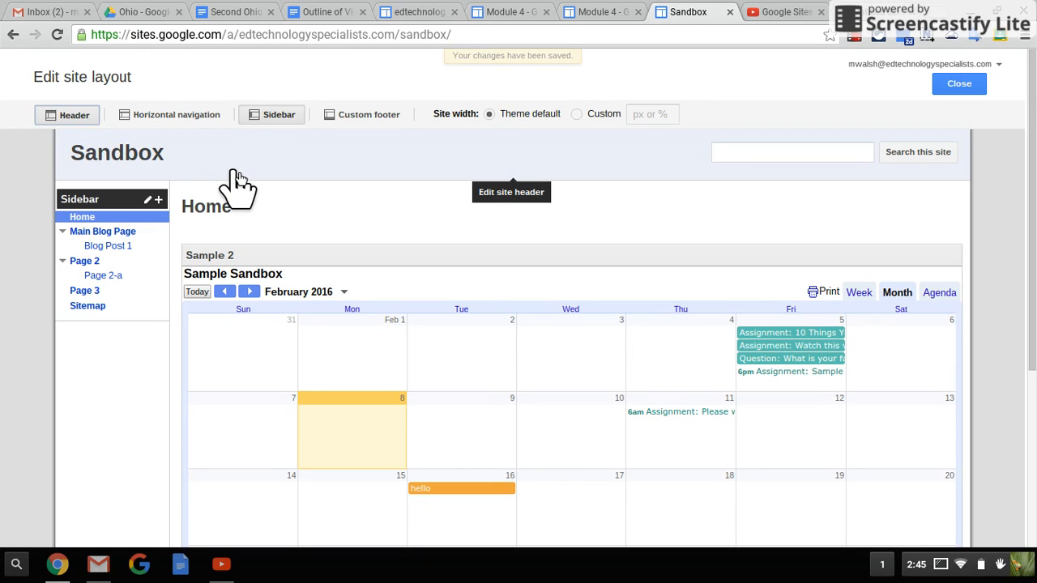
left_click(205, 121)
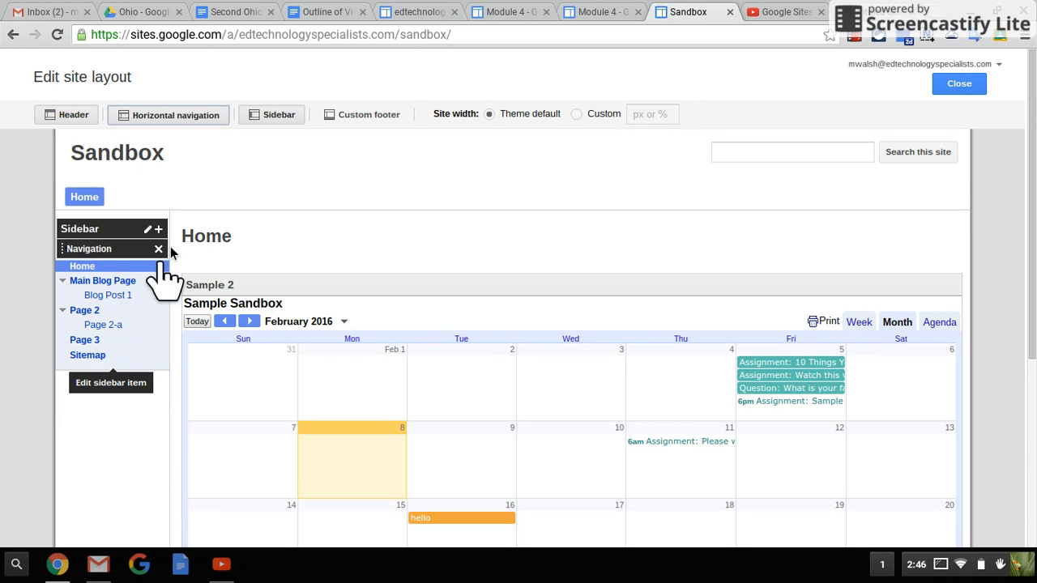
Try the custom footer in the site layout and look at its area at the end of the page
left_click(340, 119)
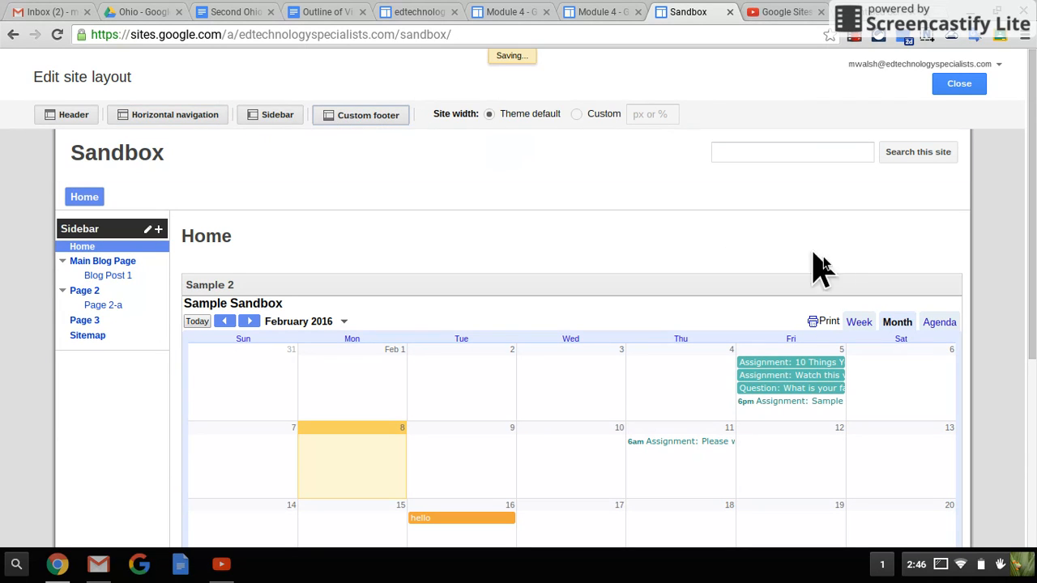
scroll(838, 267, "down", 5)
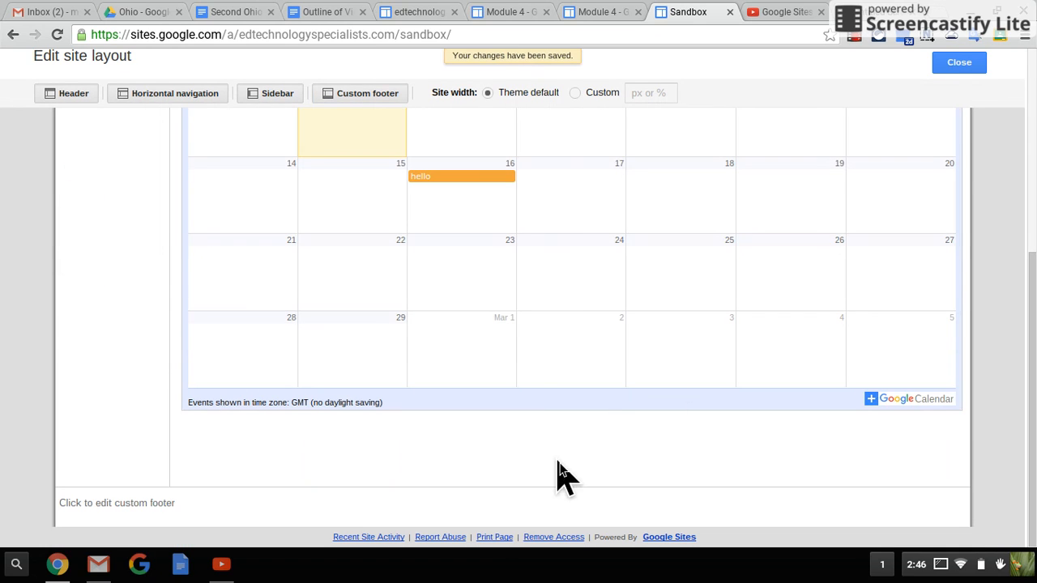
scroll(710, 432, "up", 5)
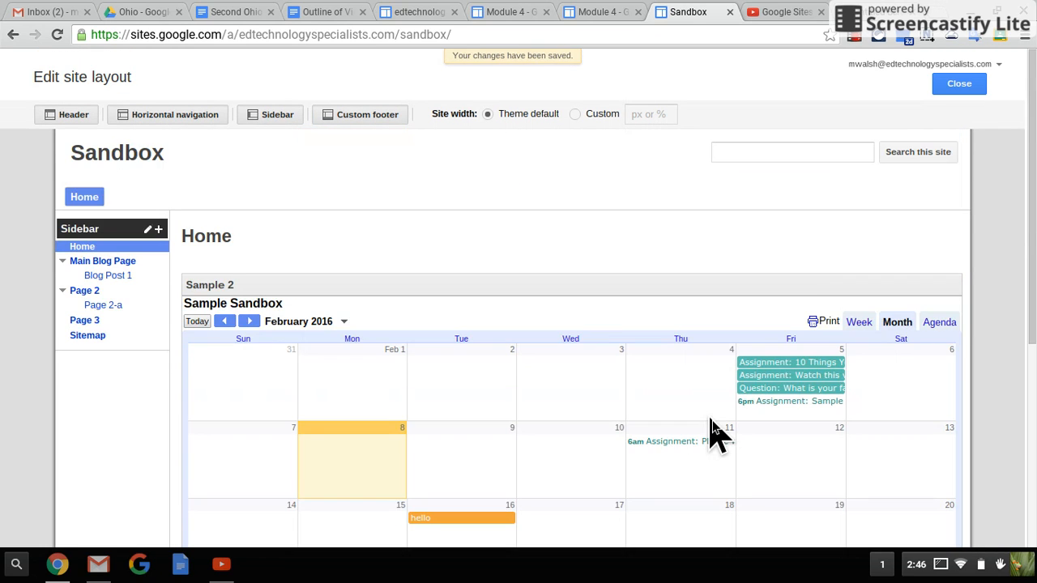
scroll(648, 478, "down", 5)
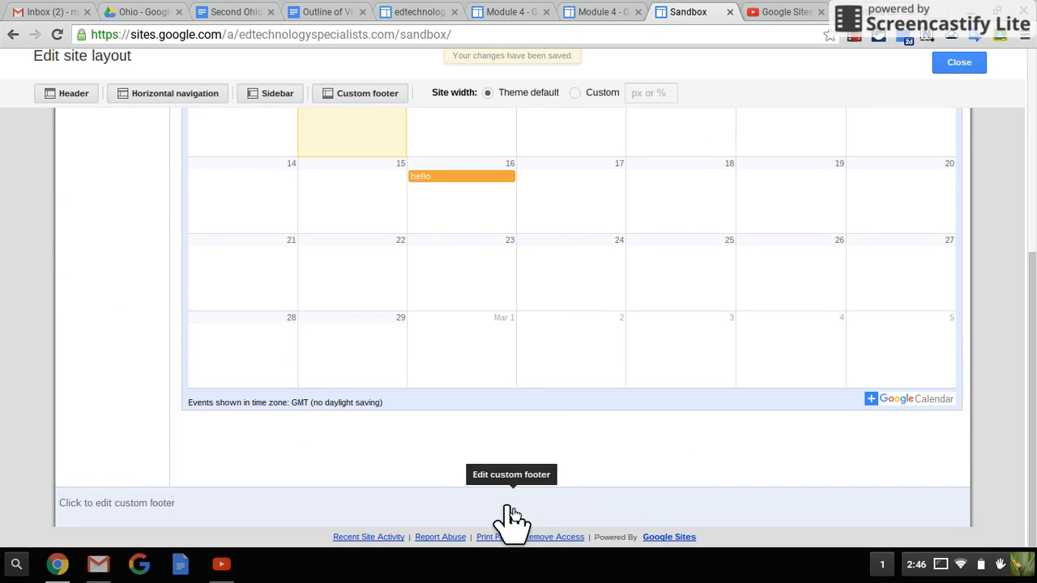
scroll(525, 510, "up", 5)
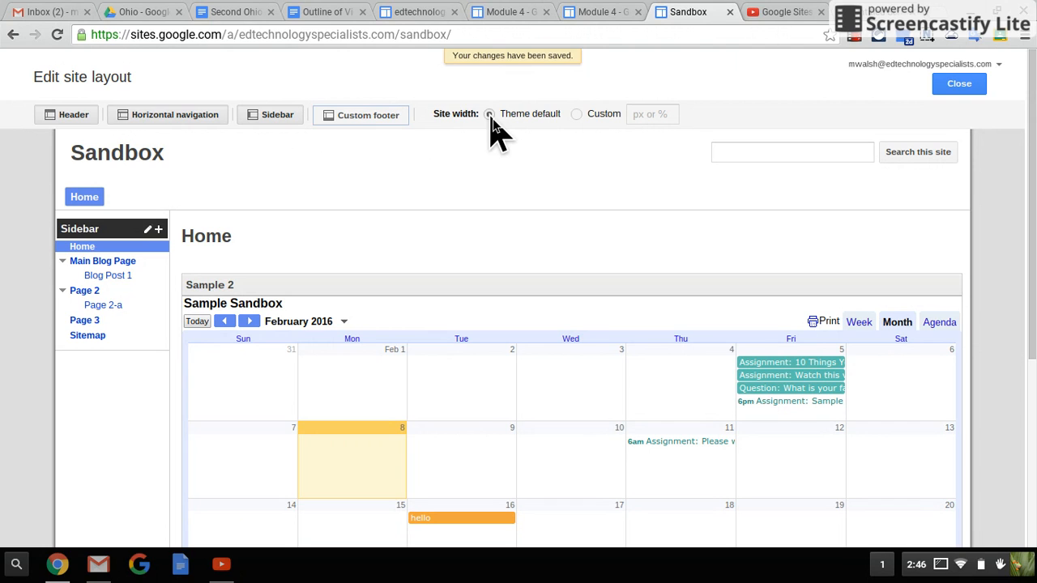
left_click(856, 40)
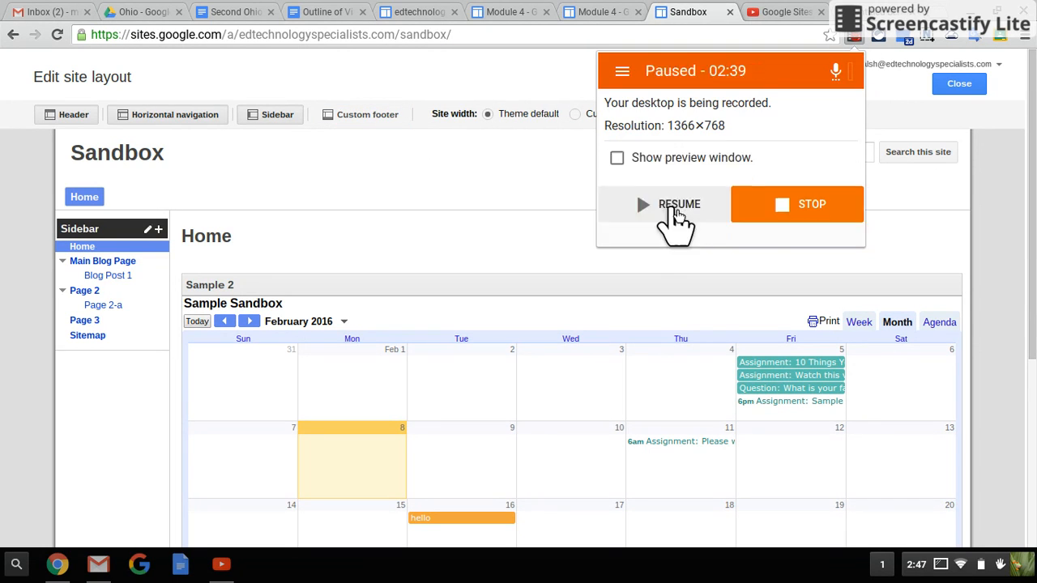
left_click(974, 258)
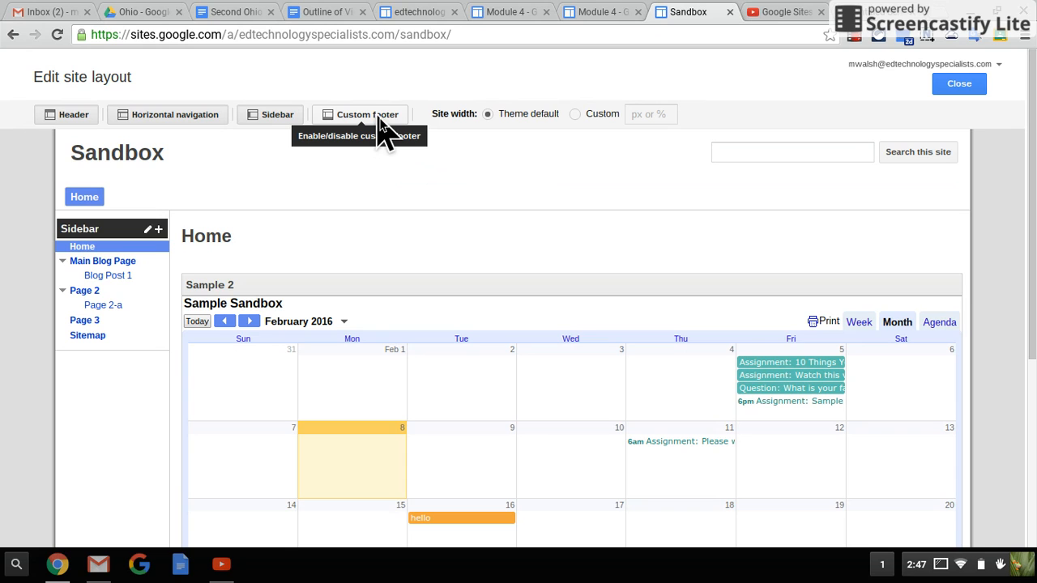
Examine the site header's height, alignment and logo options, including the logo file chooser, and cancel the configuration
left_click(255, 166)
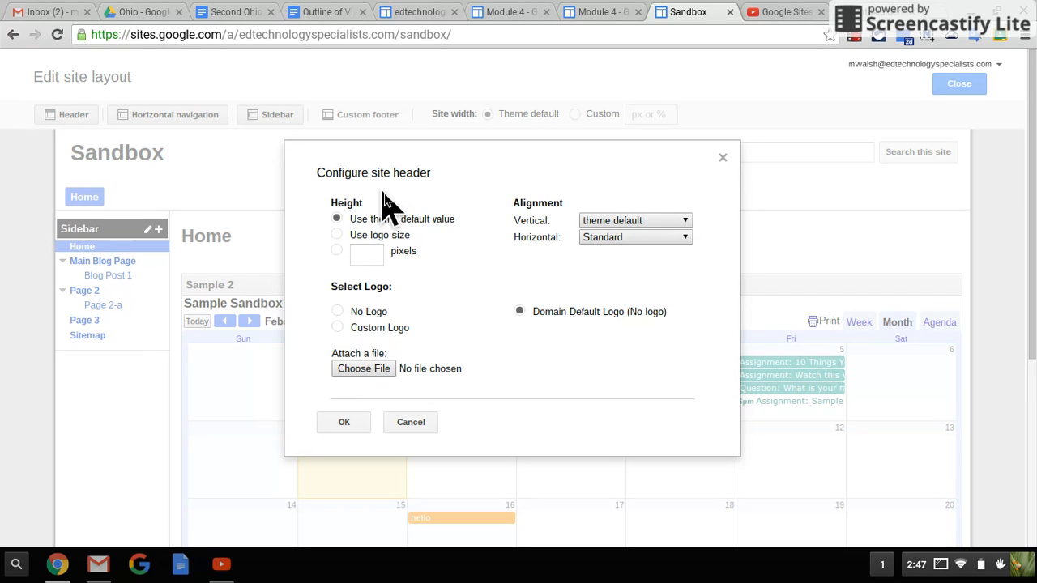
left_click(372, 371)
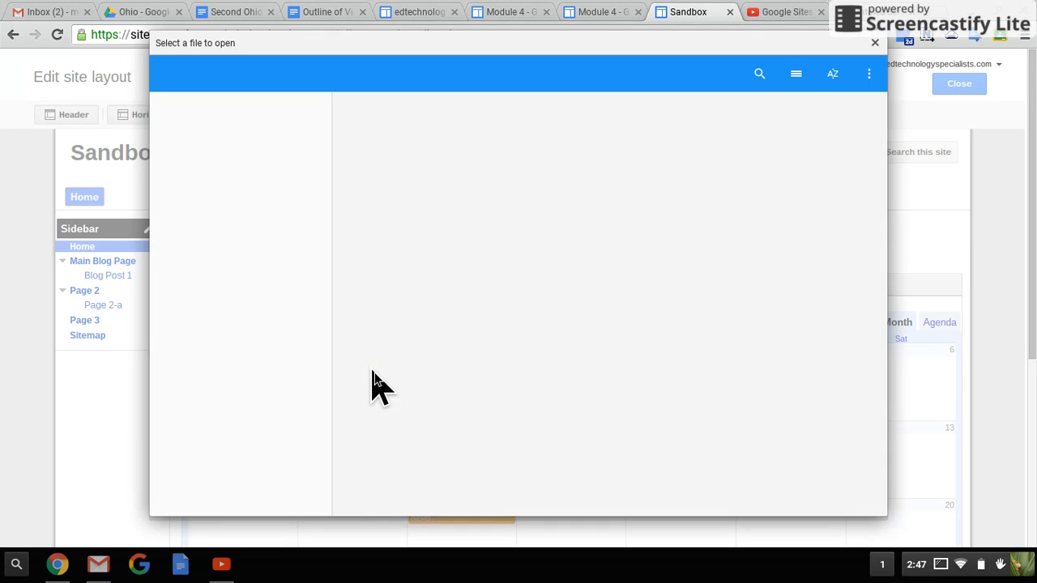
left_click(849, 501)
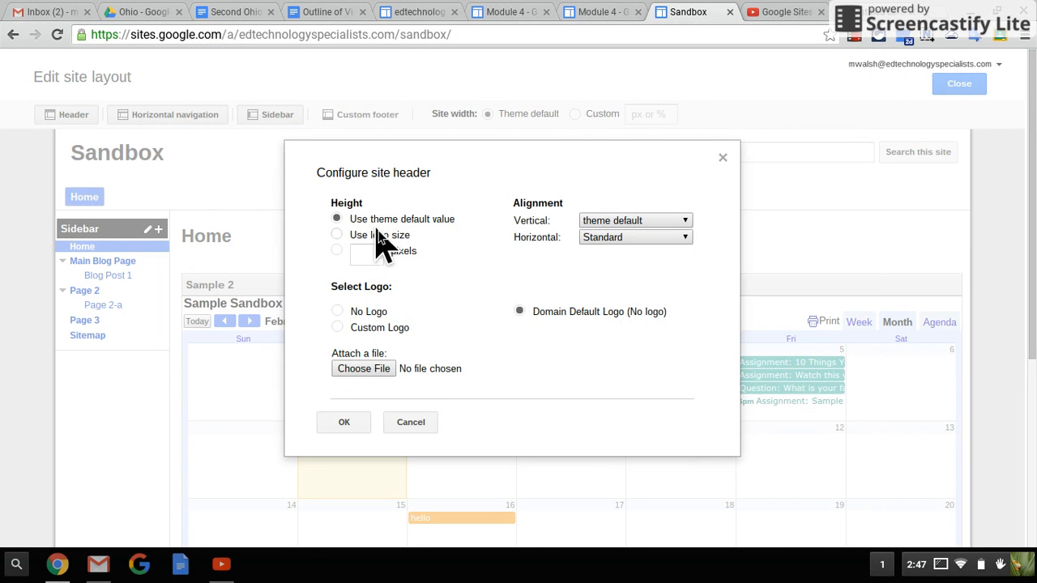
left_click(411, 425)
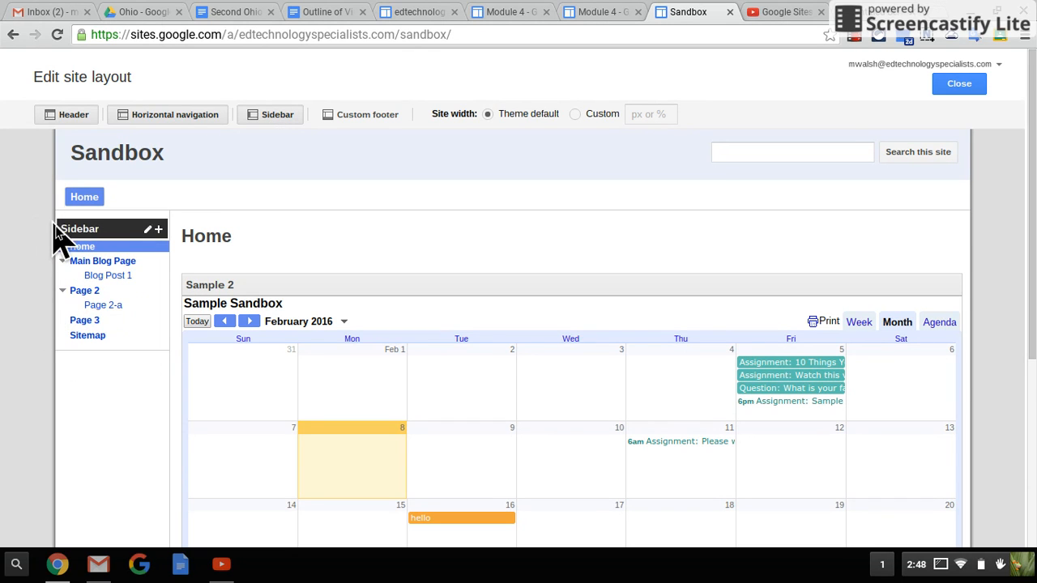
Look at the choice of new sidebar items and the existing navigation item's configuration, leaving both without changes
left_click(159, 230)
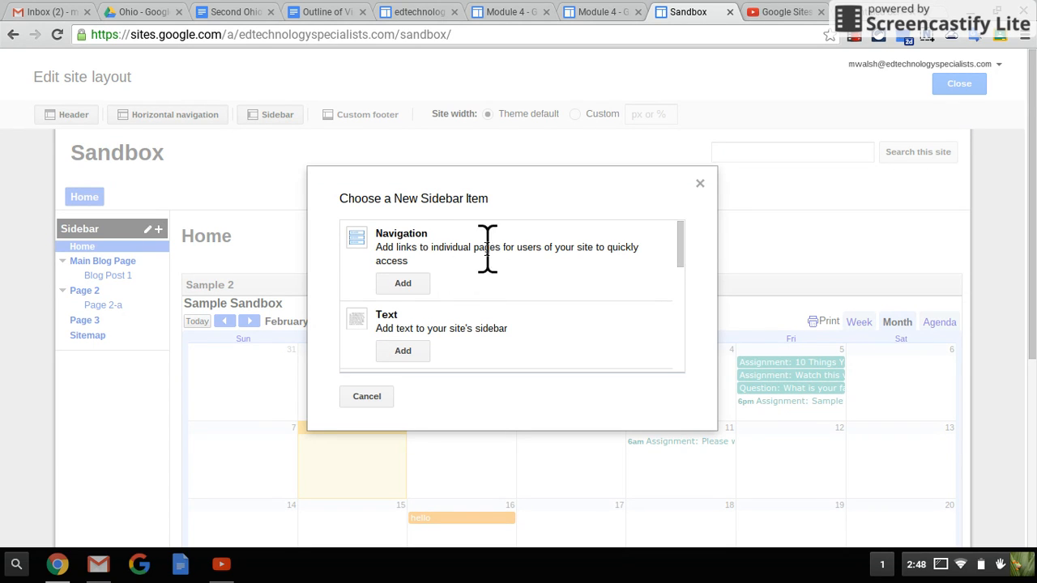
left_click(700, 184)
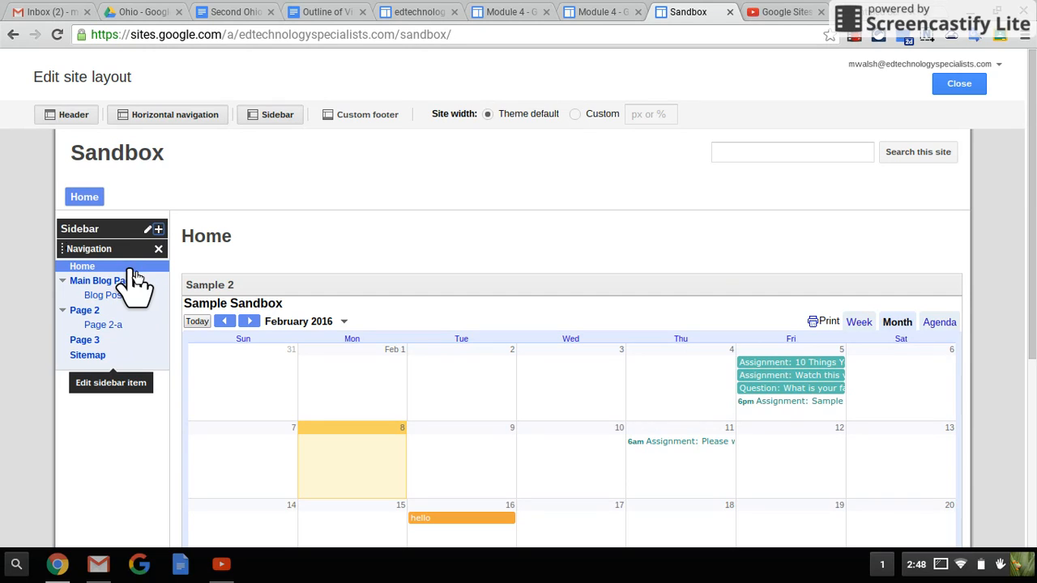
left_click(134, 279)
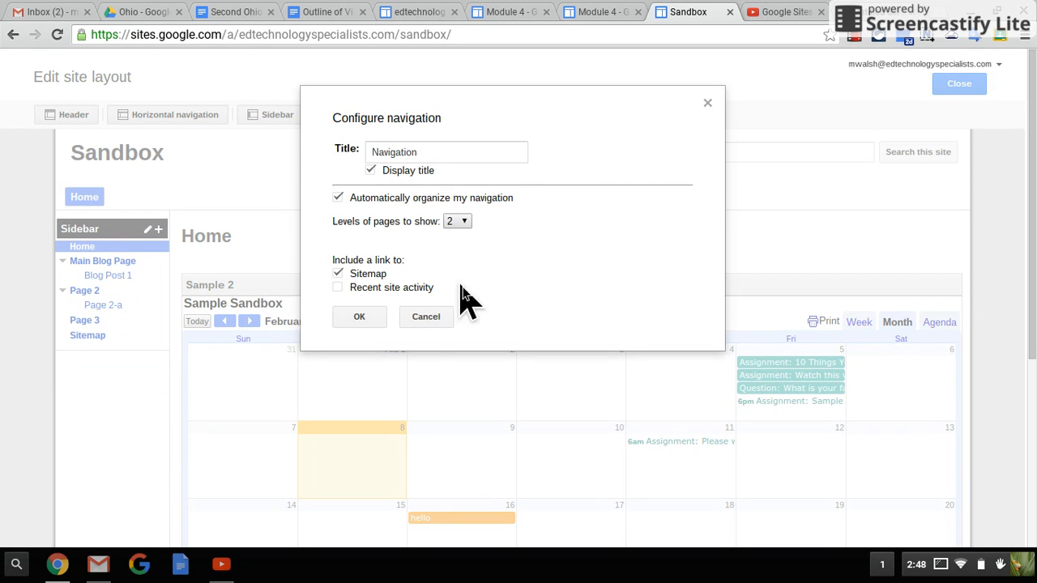
left_click(426, 316)
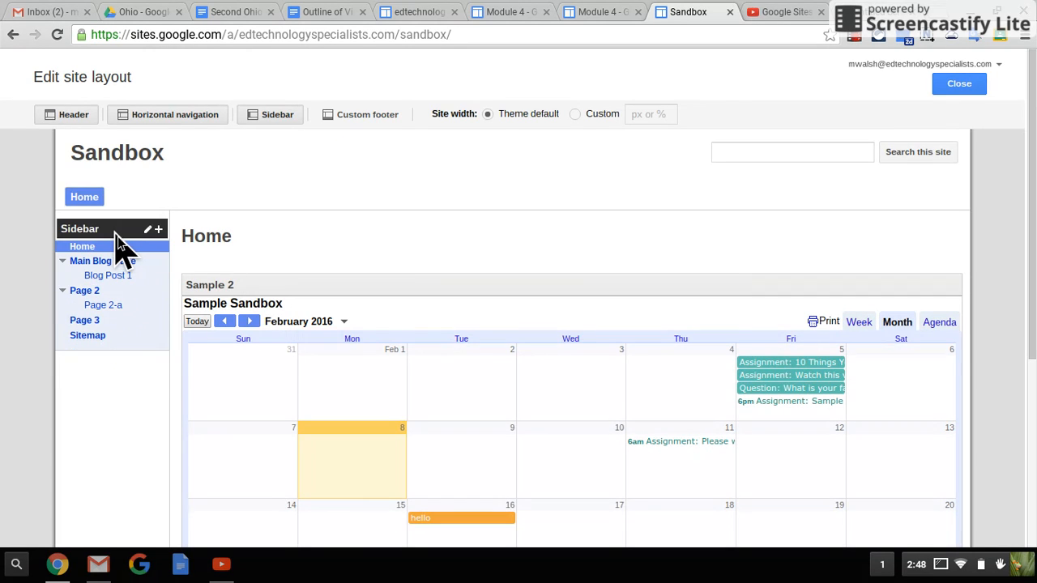
Add a Countdown item to the sidebar, and try it above the navigation before returning it below
left_click(160, 231)
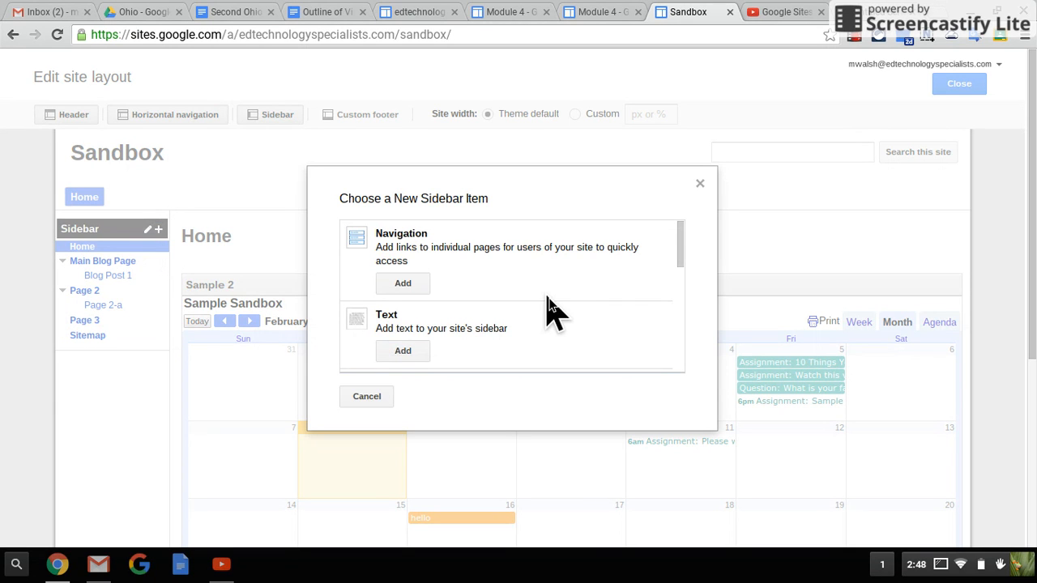
scroll(549, 311, "down", 5)
scroll(548, 311, "down", 4)
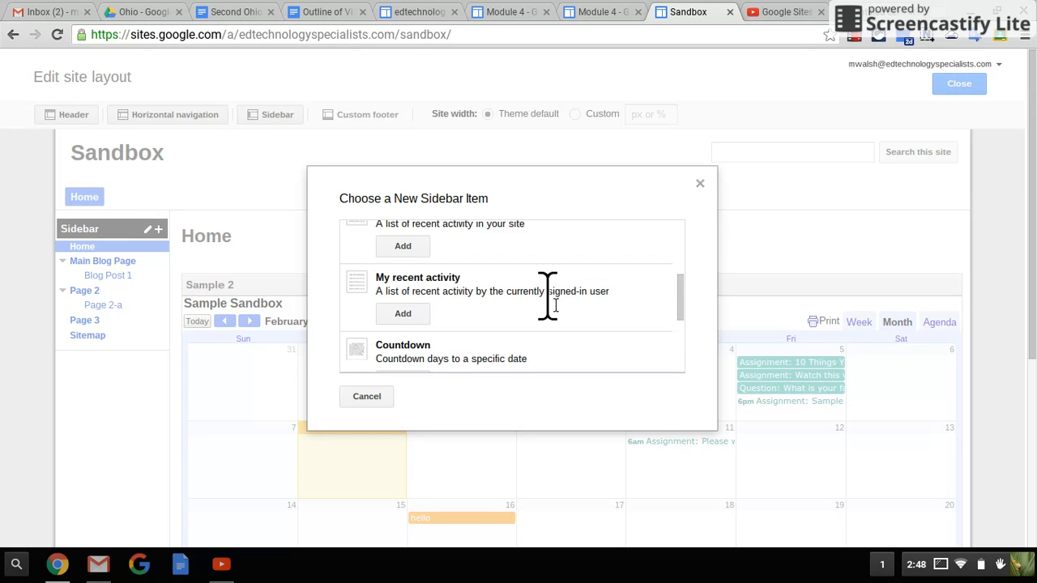
left_click(411, 288)
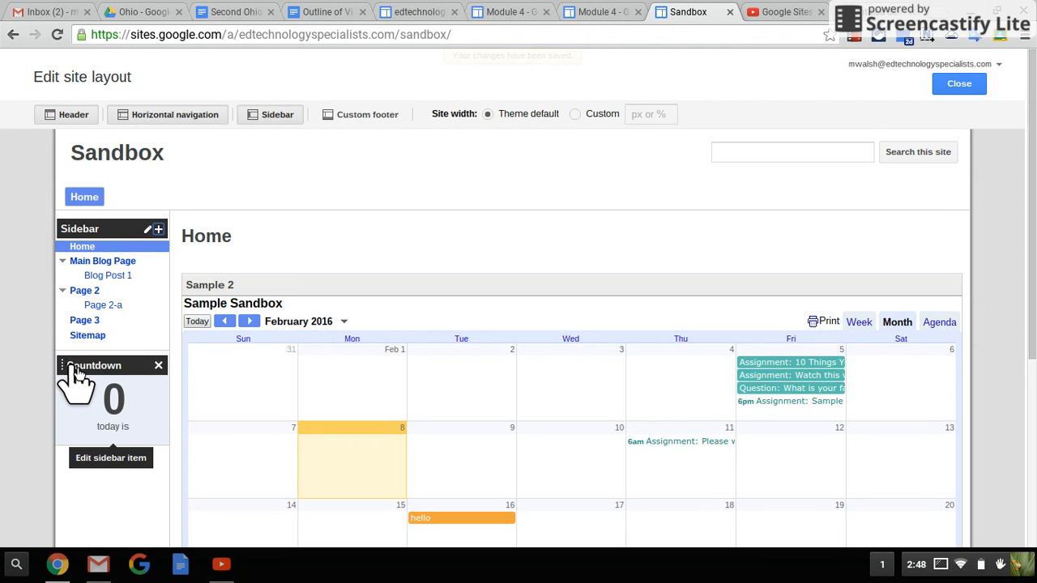
left_click_drag(71, 368, 75, 243)
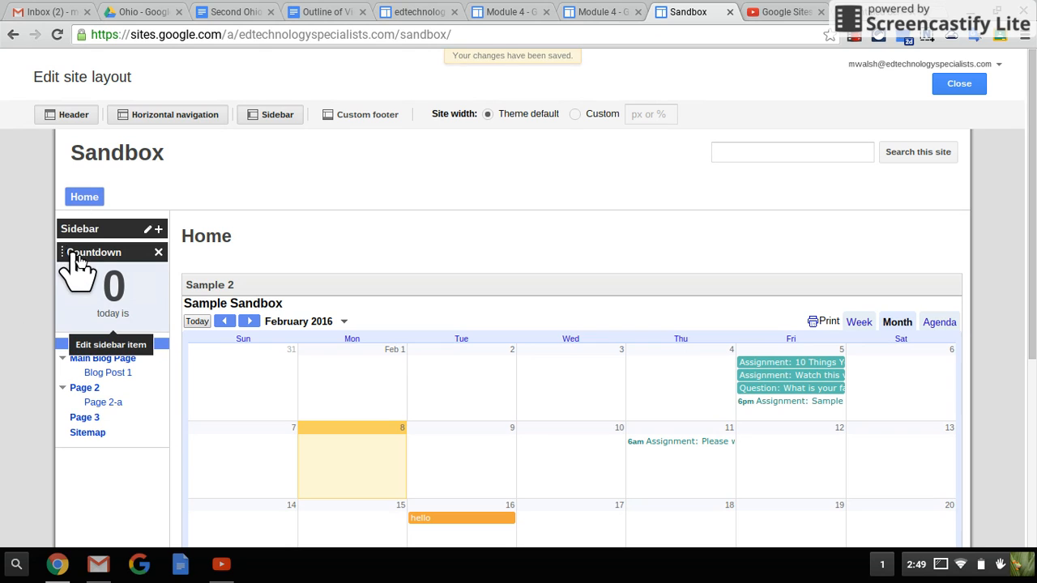
left_click_drag(77, 259, 87, 388)
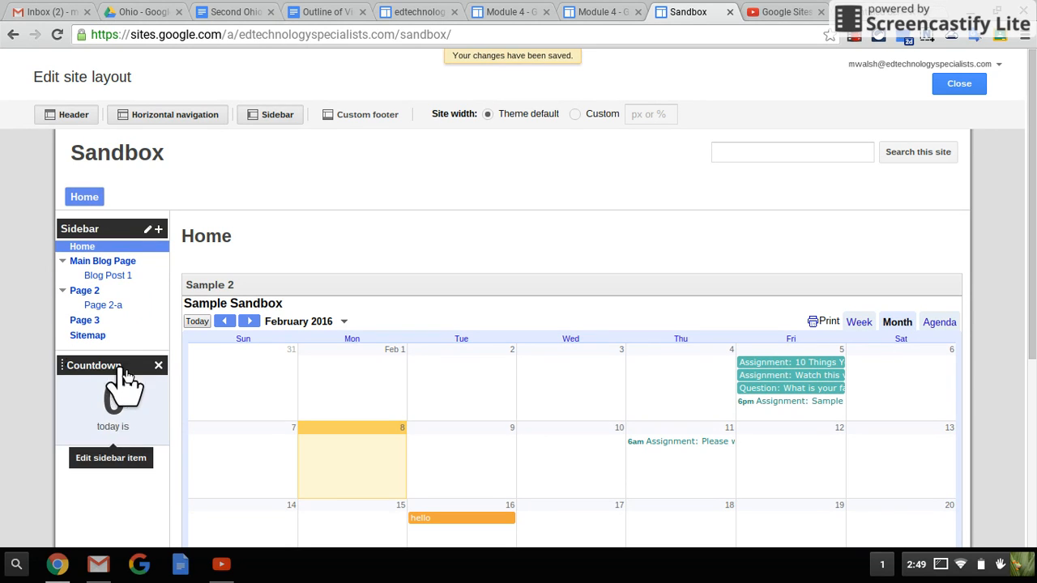
Configure the sidebar countdown for the event "End of School" on June 24, 2016, and close the site layout editor
left_click(114, 409)
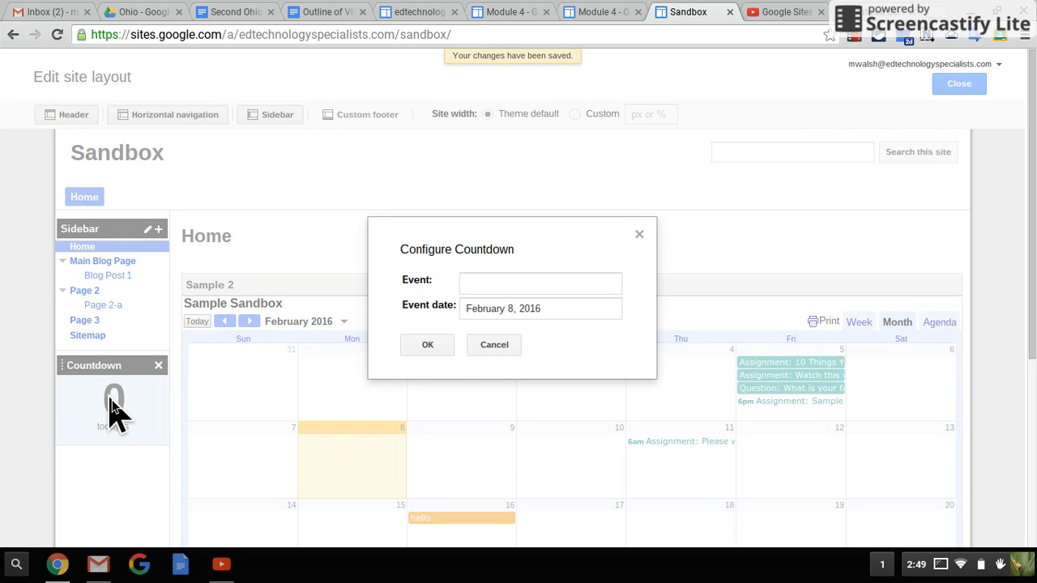
left_click(493, 287)
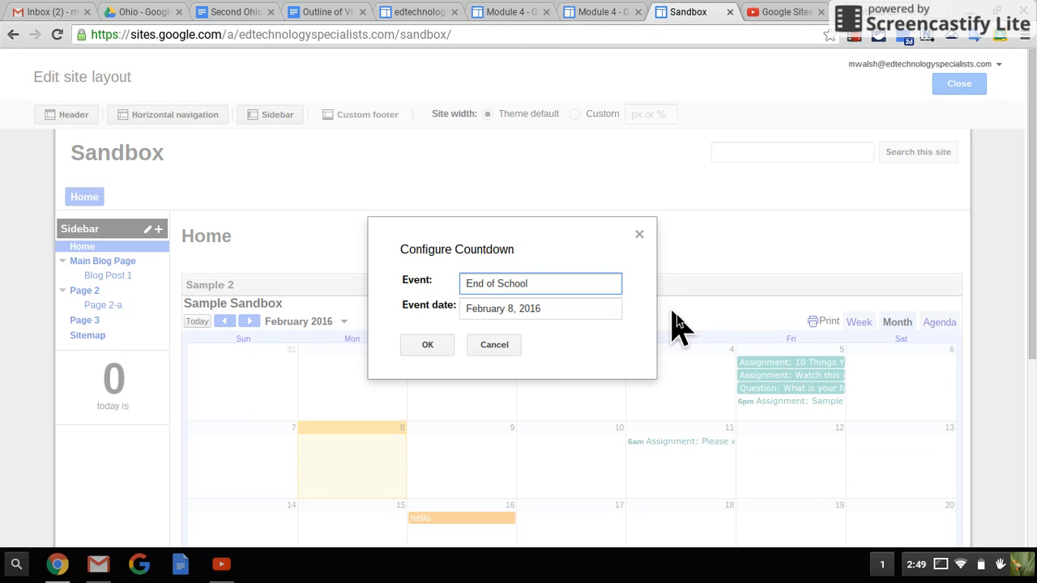
double_click(563, 316)
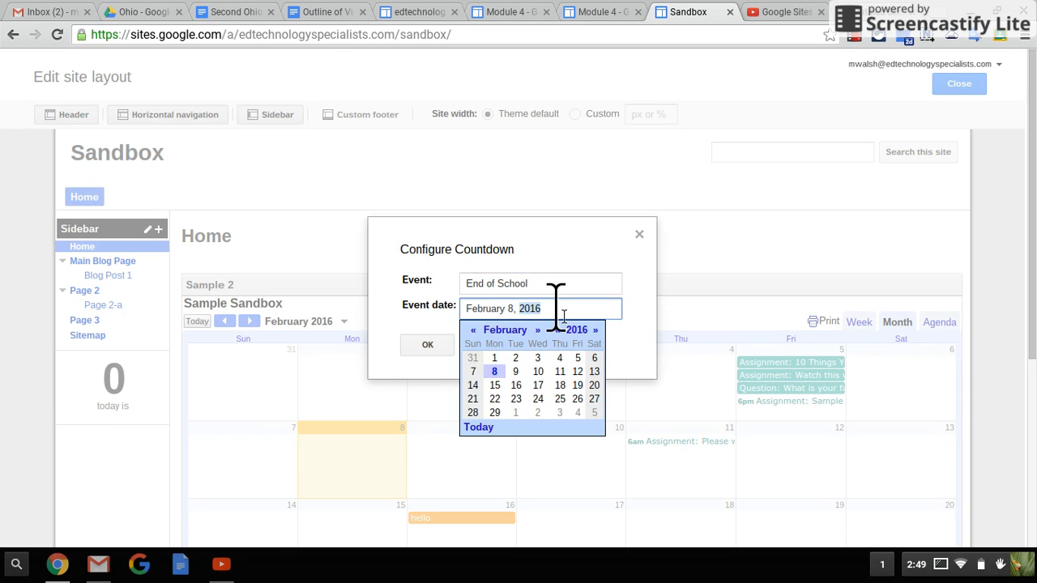
left_click(538, 329)
left_click(538, 330)
left_click(538, 330)
left_click(538, 330)
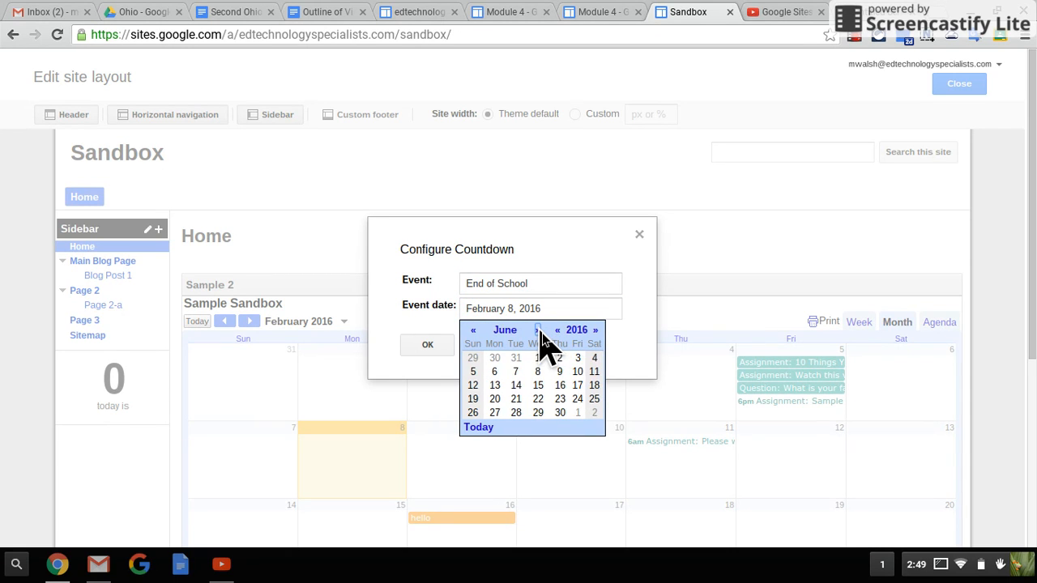
left_click(577, 398)
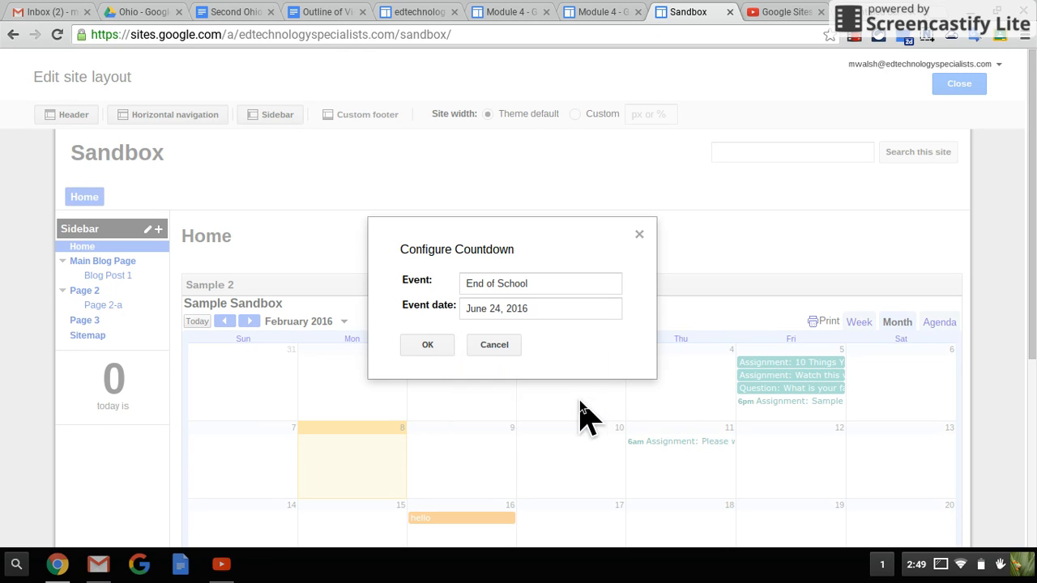
left_click(423, 346)
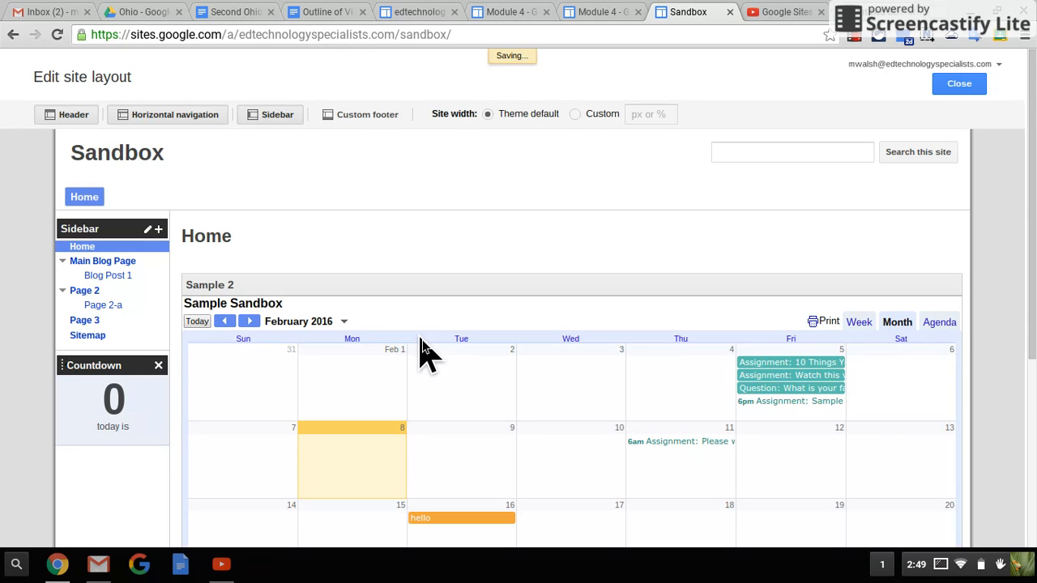
left_click(962, 89)
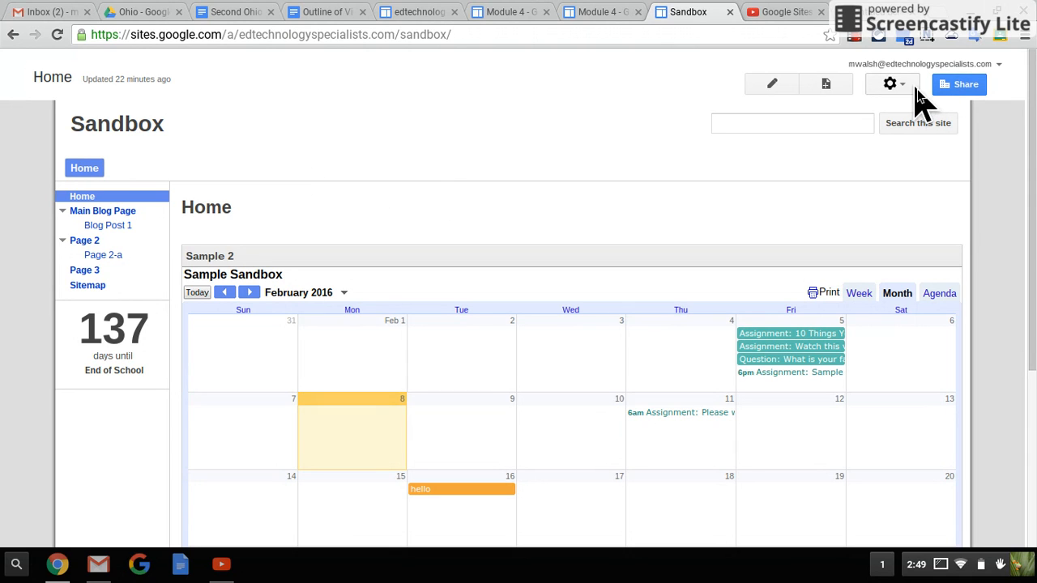
left_click(860, 38)
left_click(859, 37)
Reopen the site layout and configure the sidebar navigation with its title displayed, 2 page levels and a Recent site activity link, then close the editor
left_click(894, 85)
left_click(803, 411)
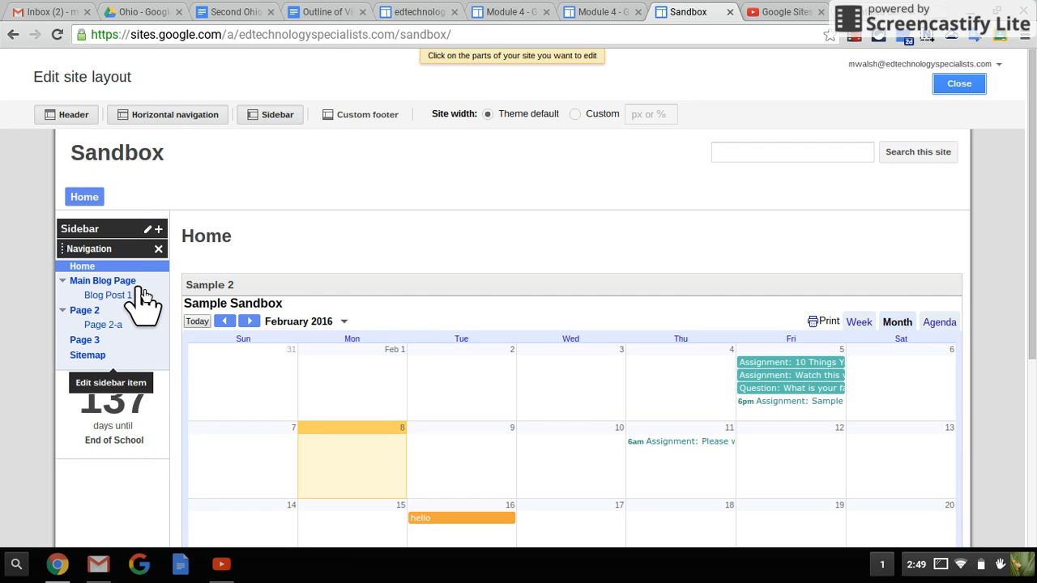
left_click(144, 298)
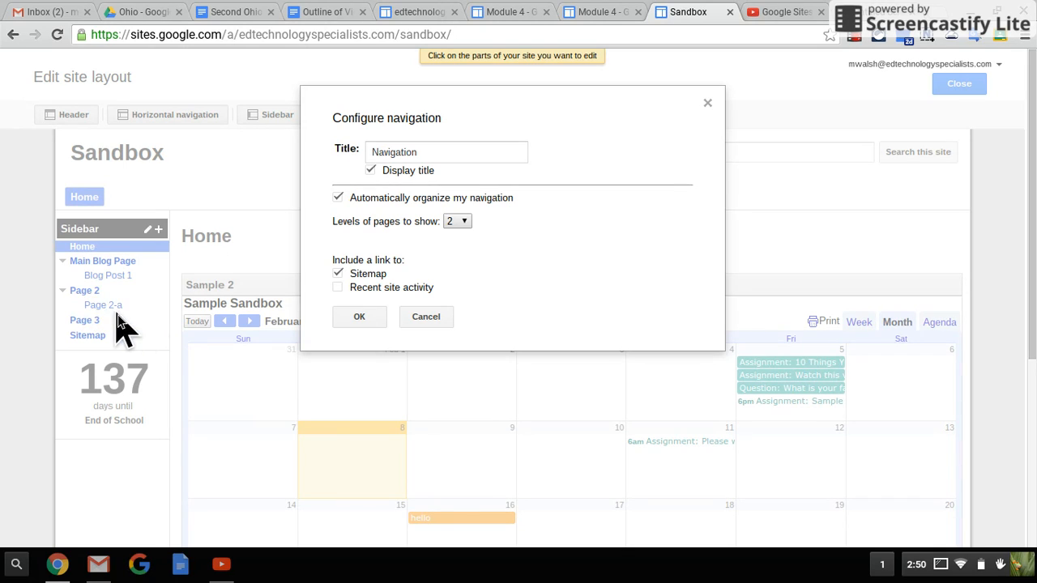
left_click(463, 221)
left_click(459, 248)
left_click(338, 289)
left_click(360, 320)
left_click(939, 91)
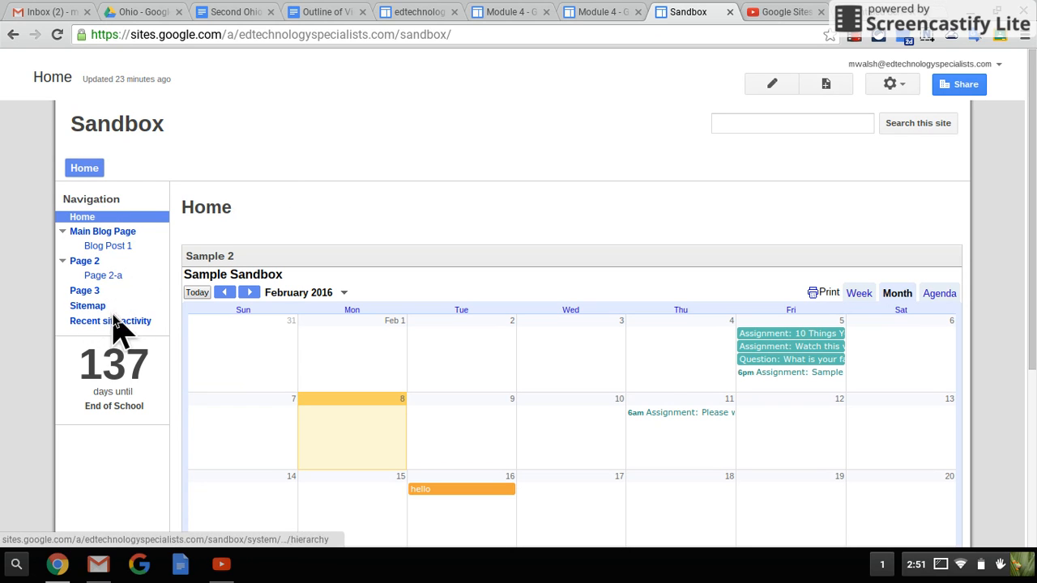
In the site layout's sidebar navigation, turn off automatic organization and choose Page 3 and Home as the pages to show
left_click(899, 89)
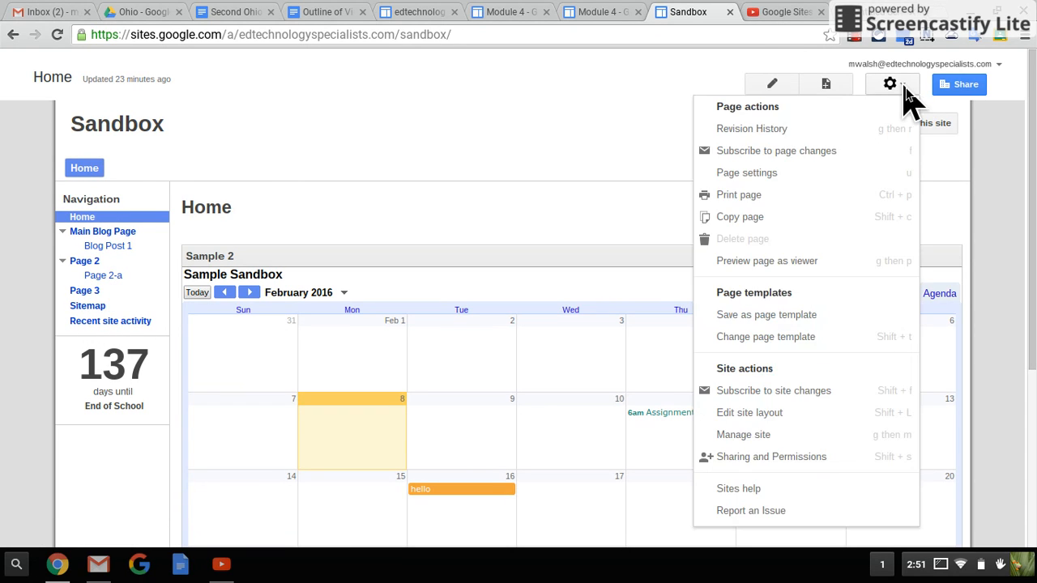
left_click(768, 416)
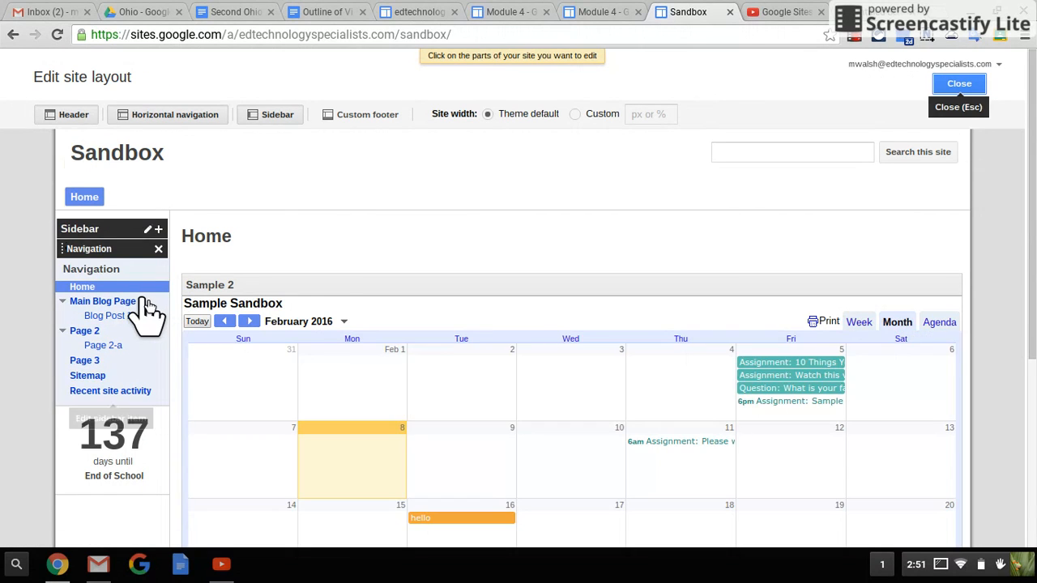
left_click(148, 308)
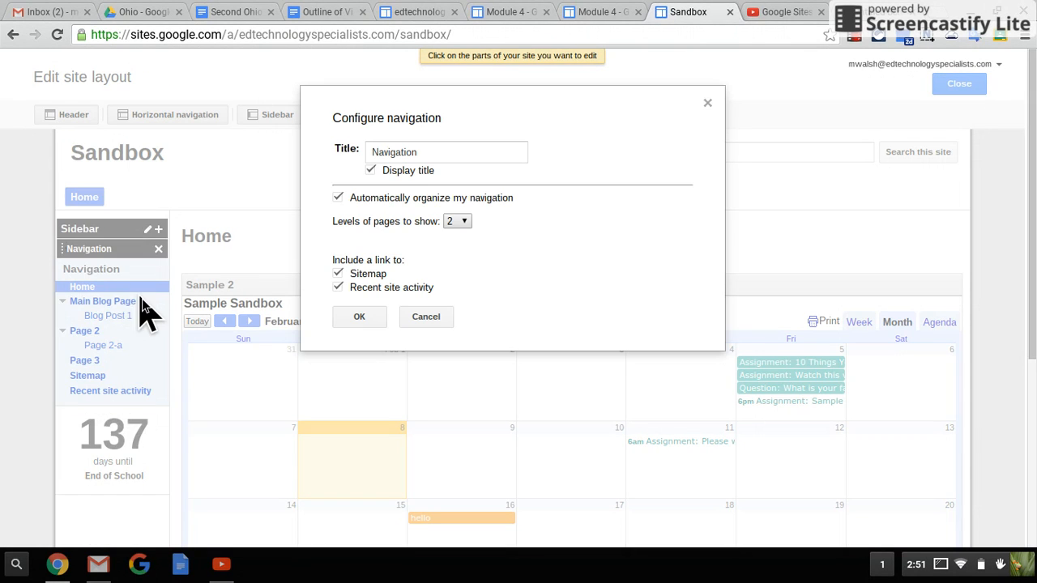
left_click(337, 198)
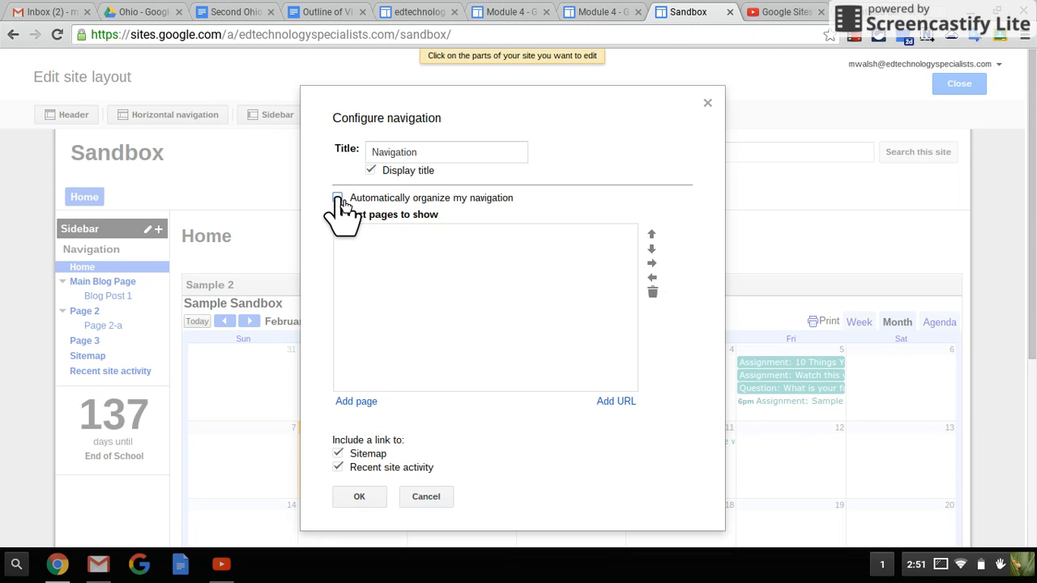
left_click(363, 405)
scroll(421, 429, "down", 2)
left_click(379, 366)
left_click(378, 405)
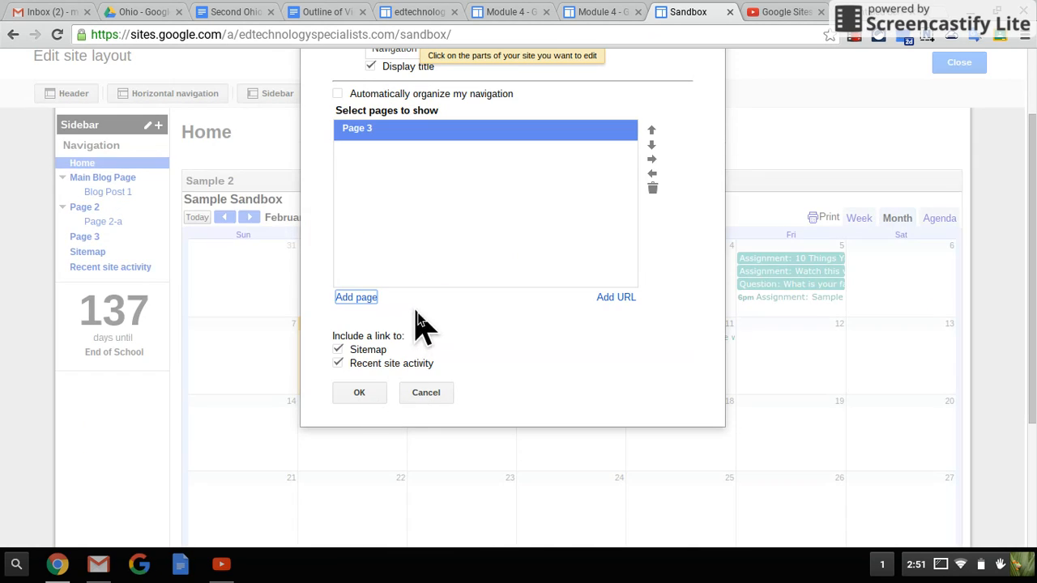
left_click(364, 298)
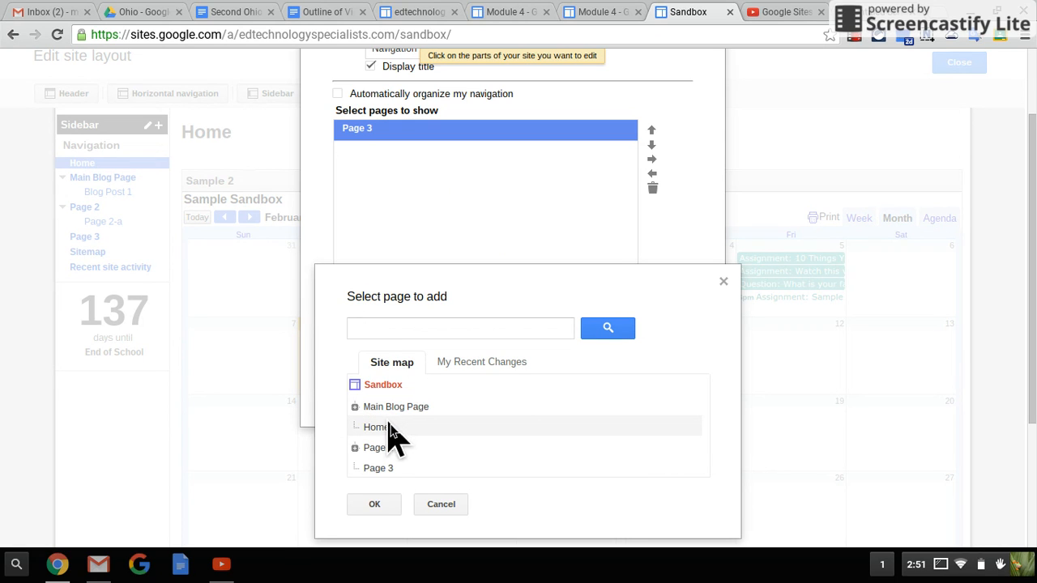
left_click(379, 505)
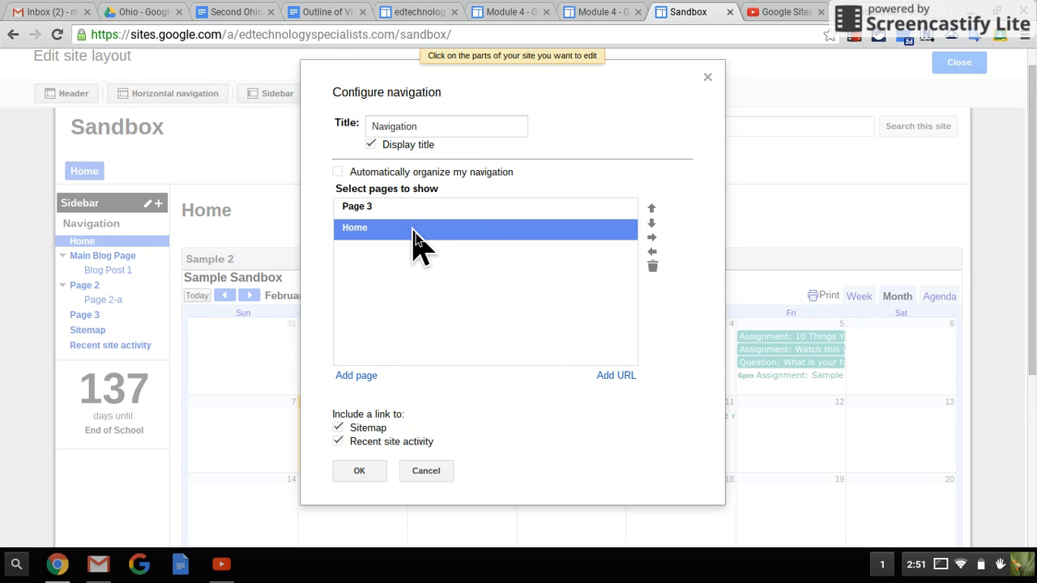
Try reordering Home and nesting it under Page 3, then restore automatic organization of the sidebar navigation and close the layout editor
left_click(652, 209)
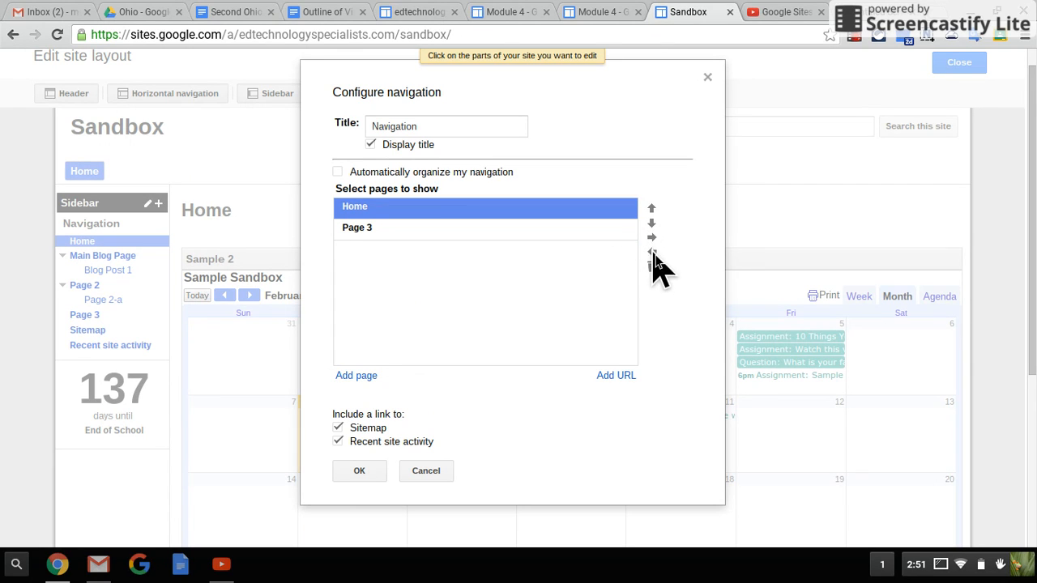
left_click(651, 224)
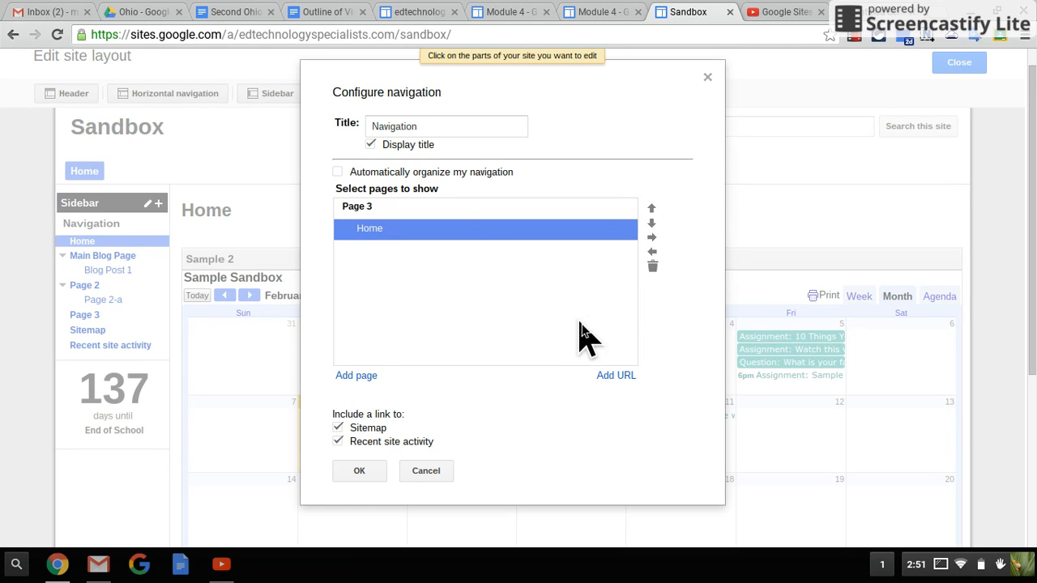
left_click(337, 173)
left_click(373, 291)
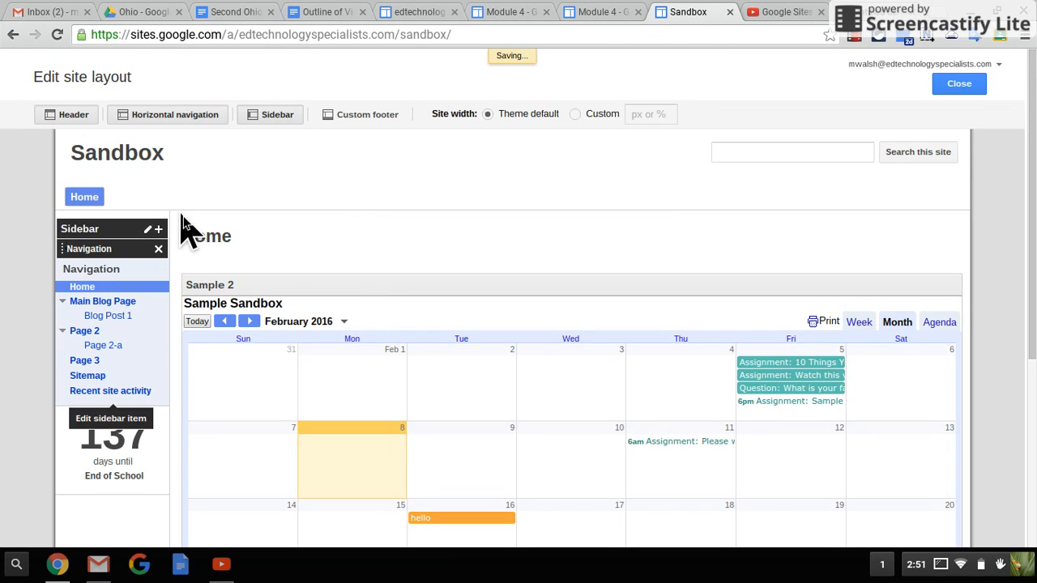
left_click(962, 87)
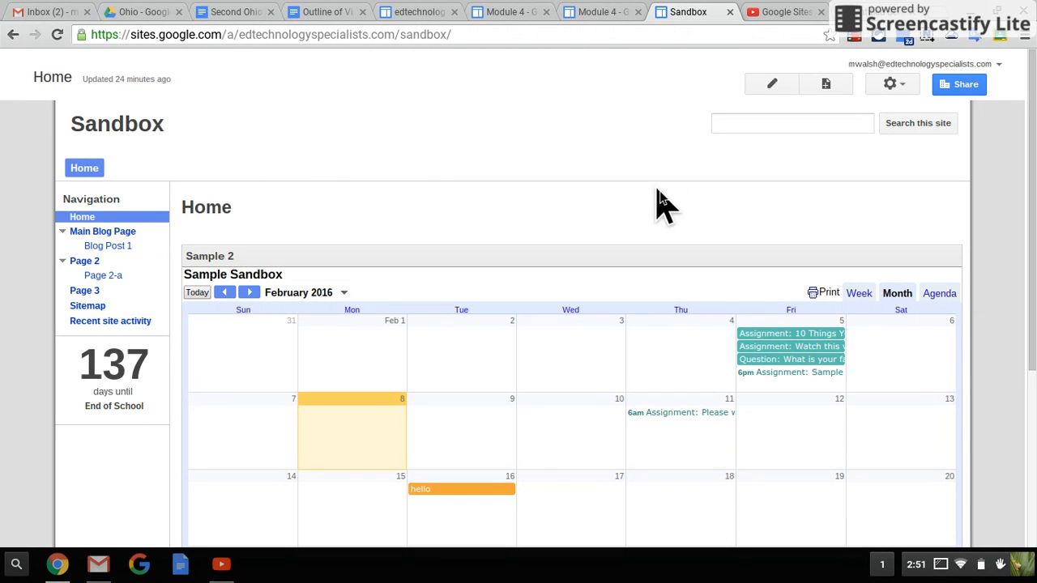
left_click(859, 45)
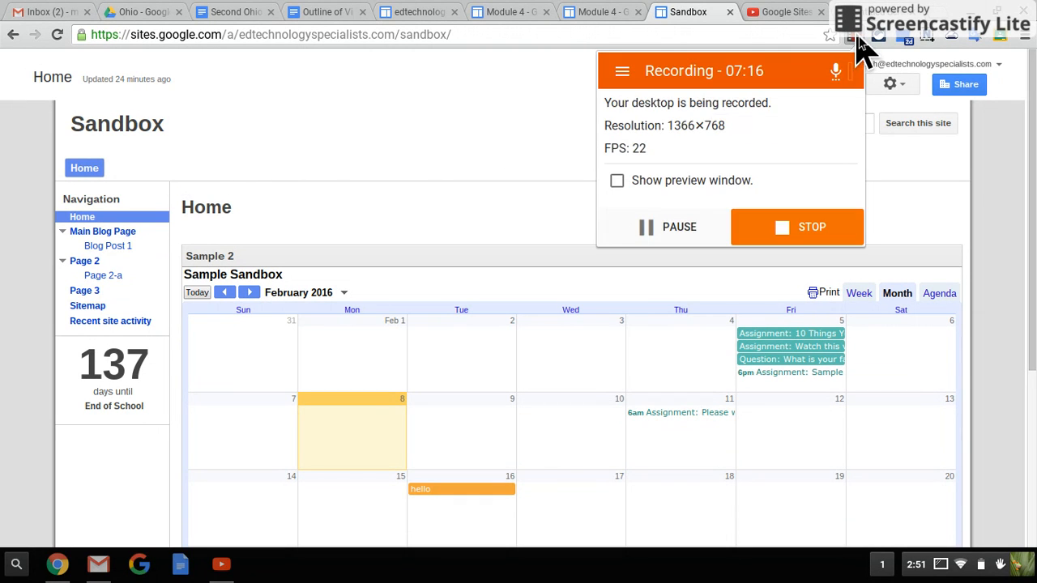
left_click(995, 227)
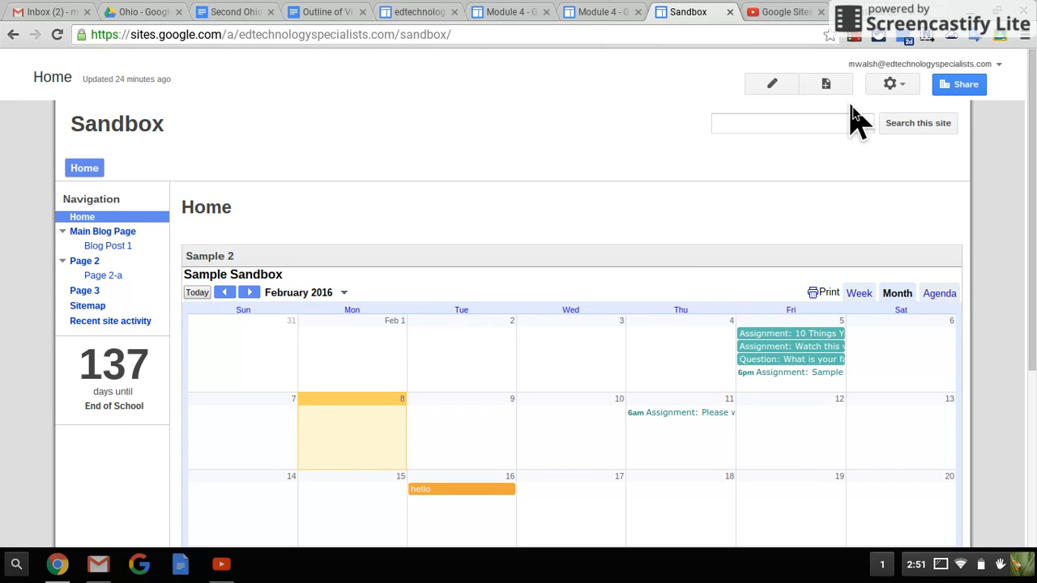
Reopen the site layout and add Page 2 to the horizontal navigation's pages
left_click(911, 86)
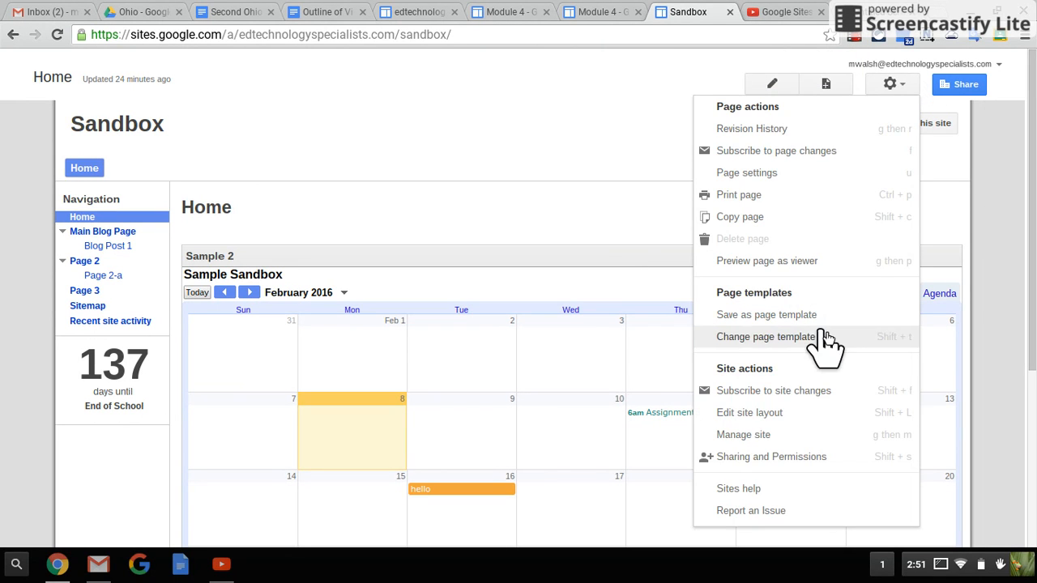
left_click(788, 409)
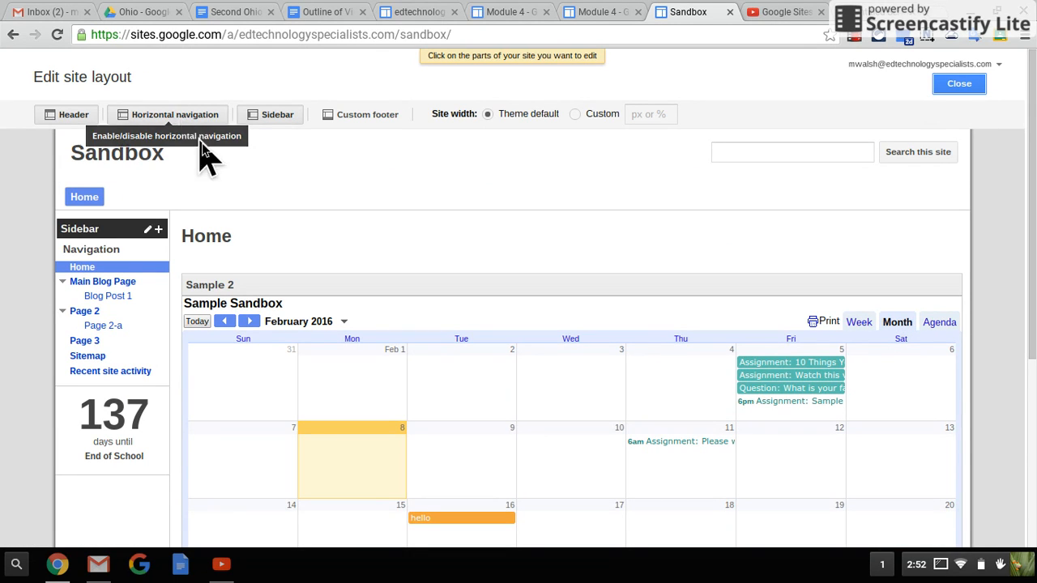
left_click(350, 212)
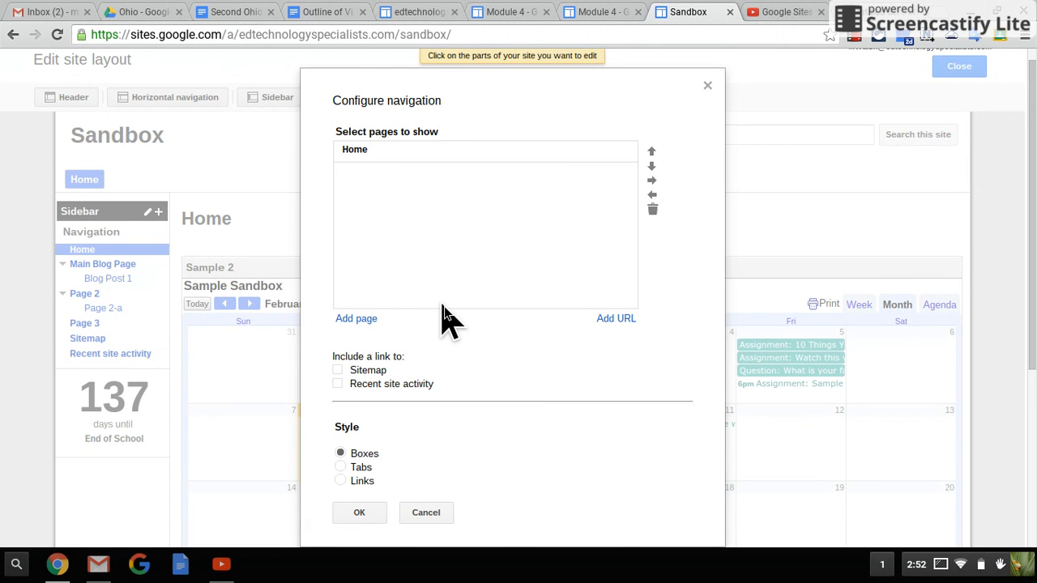
scroll(448, 320, "down", 2)
scroll(448, 320, "up", 1)
left_click(375, 266)
left_click(390, 449)
left_click(374, 506)
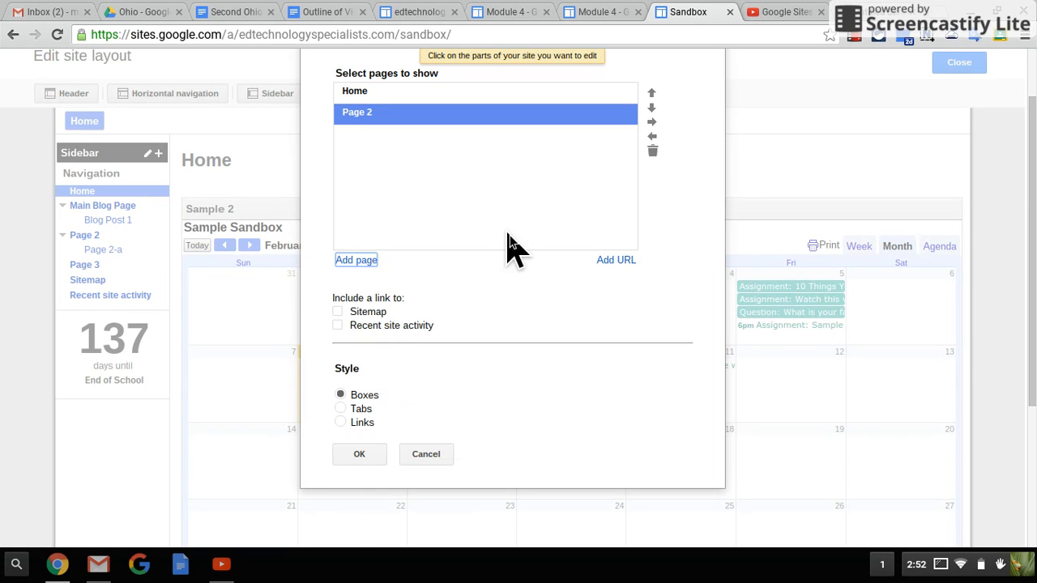
Add Main Blog Page and Page 3 to the horizontal navigation's list of pages
left_click(367, 263)
left_click(391, 407)
left_click(372, 505)
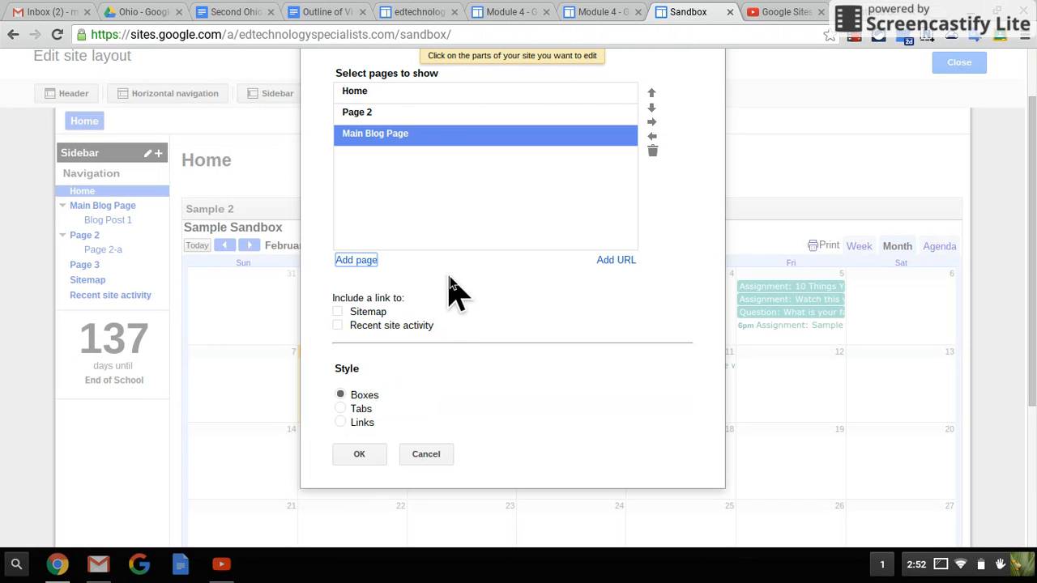
left_click(367, 263)
scroll(445, 316, "down", 2)
left_click(392, 323)
left_click(375, 356)
scroll(514, 232, "up", 3)
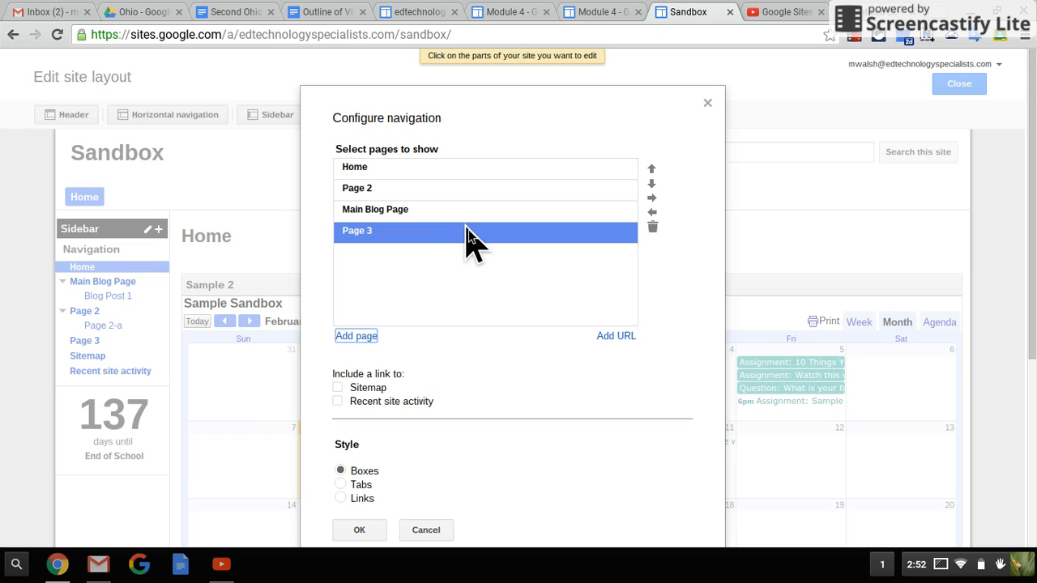
Move Main Blog Page above Page 2 in the horizontal navigation's list of pages
left_click(559, 209)
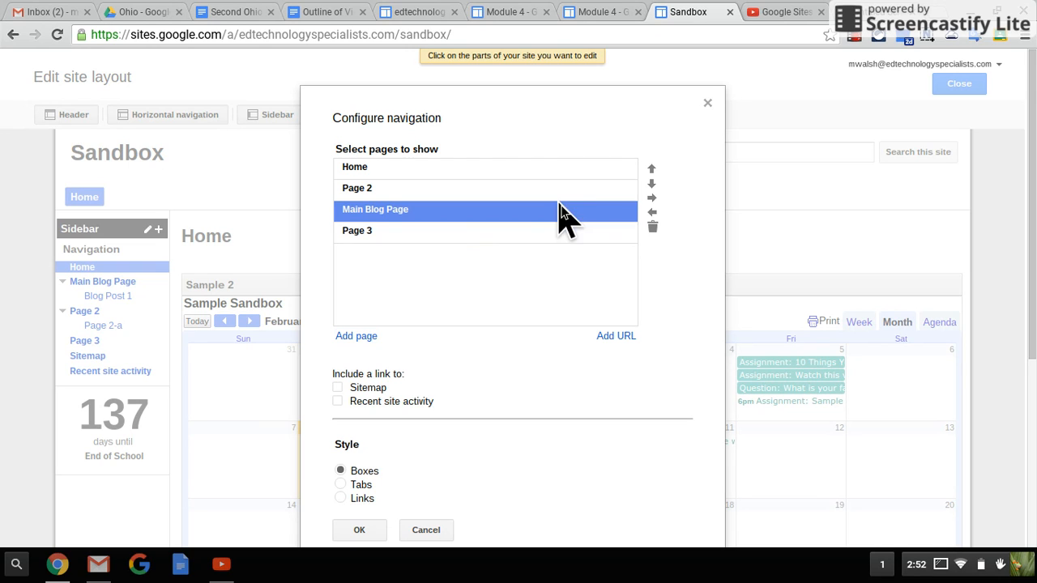
left_click(651, 170)
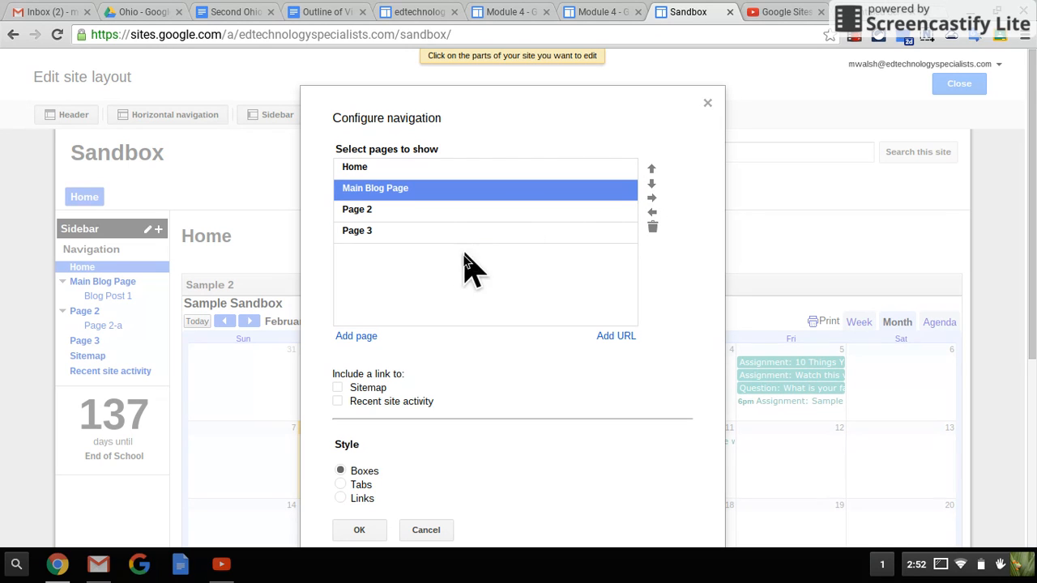
scroll(447, 316, "down", 3)
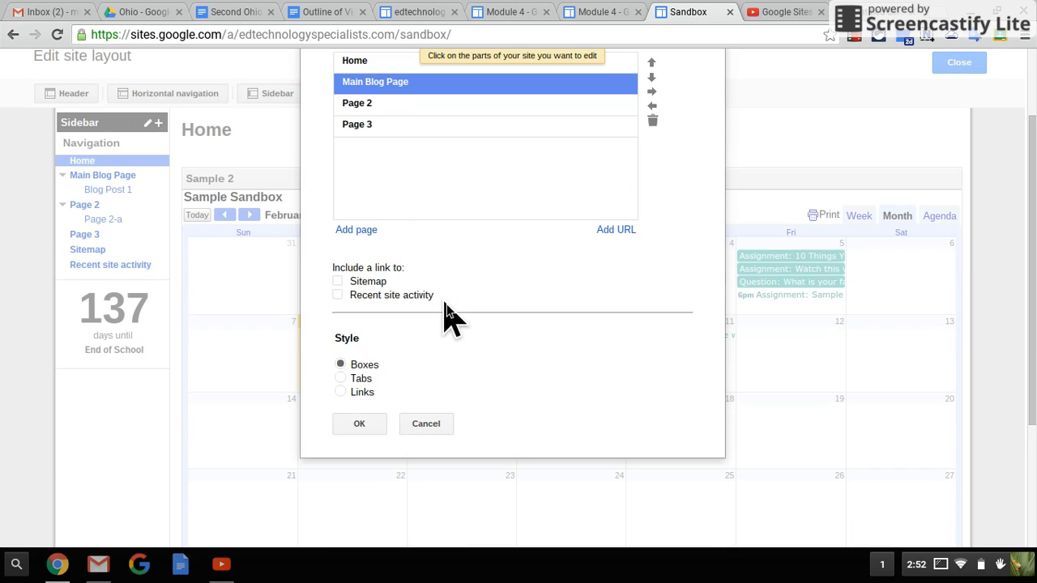
scroll(496, 283, "up", 1)
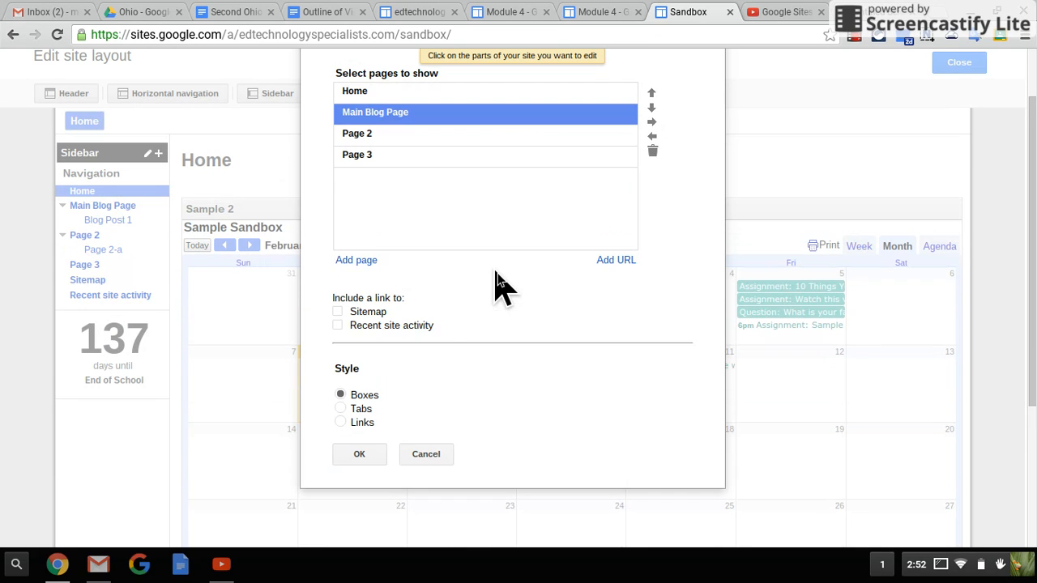
Add Page 2-a, the subpage of Page 2, to the horizontal navigation's list of pages
left_click(357, 261)
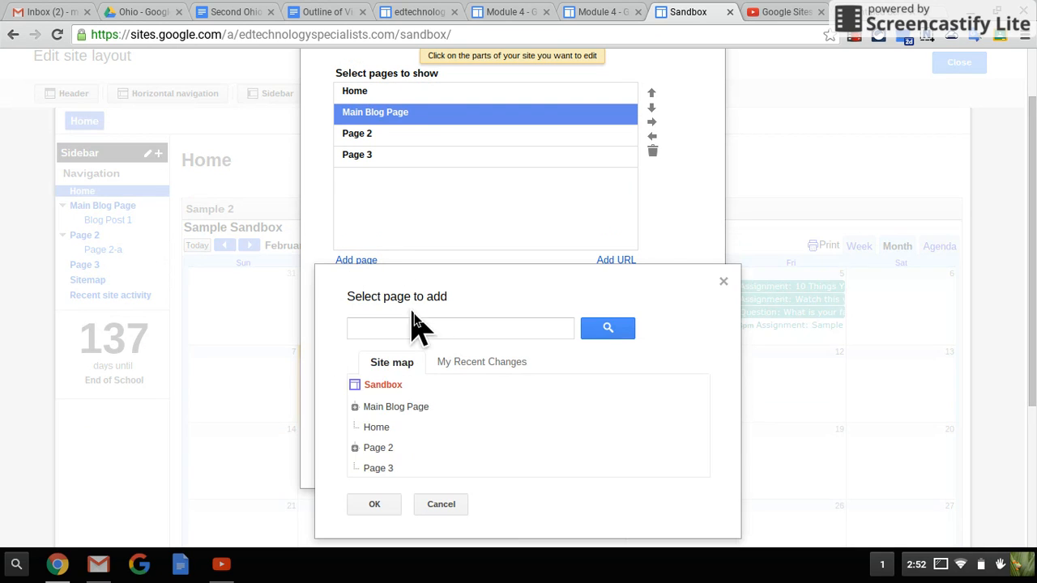
left_click(355, 449)
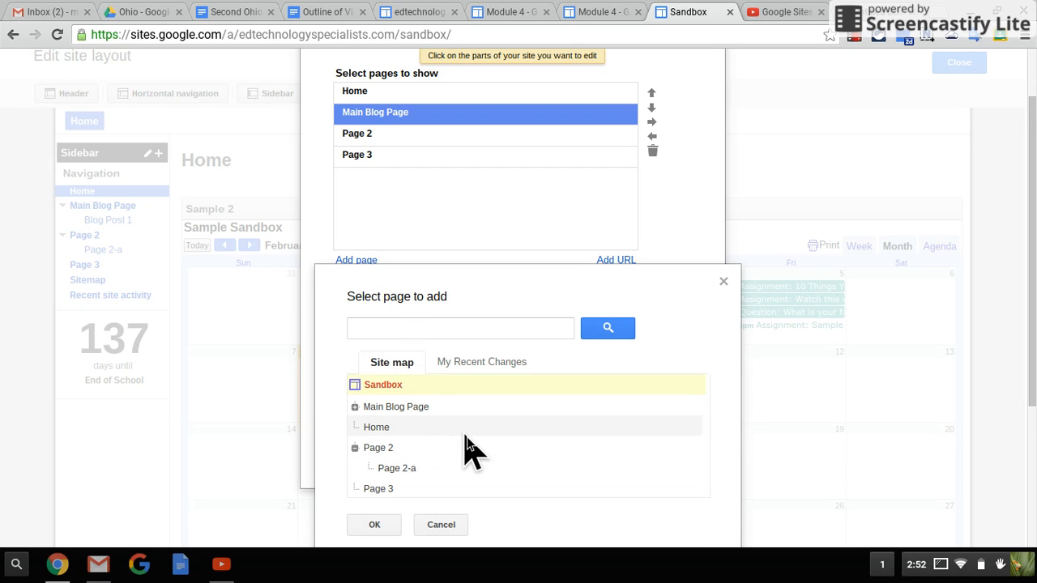
scroll(465, 450, "down", 2)
left_click(409, 405)
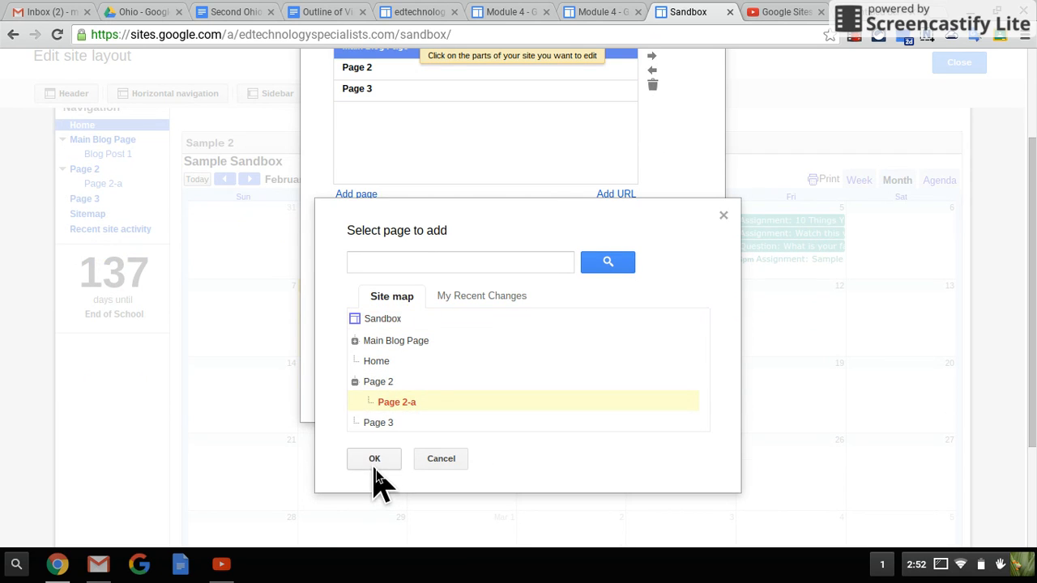
left_click(374, 458)
Move Page 2-a below Page 2 and nest it under that page, then save the navigation and close the layout editor
scroll(496, 217, "up", 3)
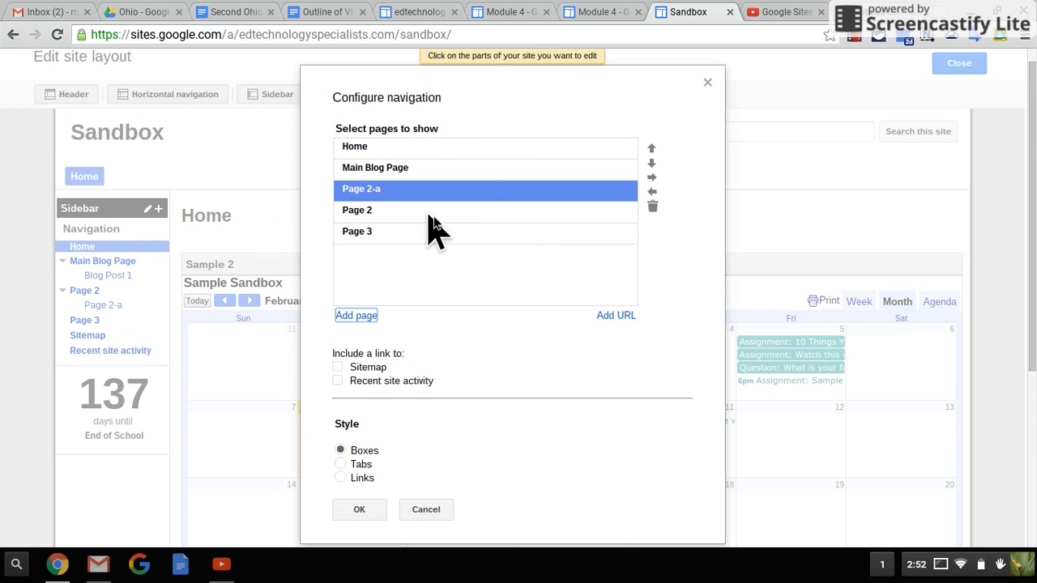
left_click(651, 163)
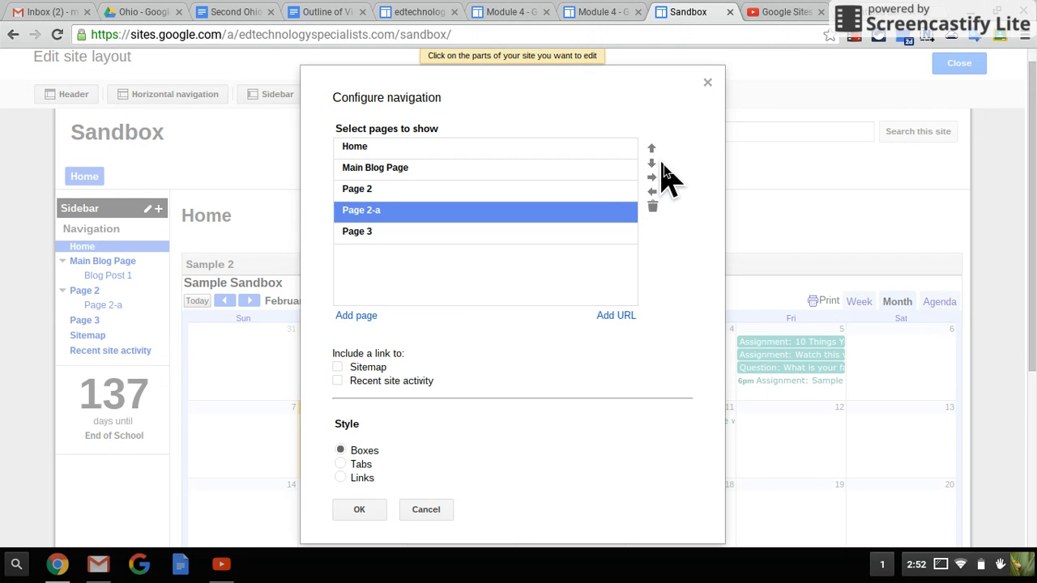
left_click(651, 176)
scroll(541, 360, "down", 2)
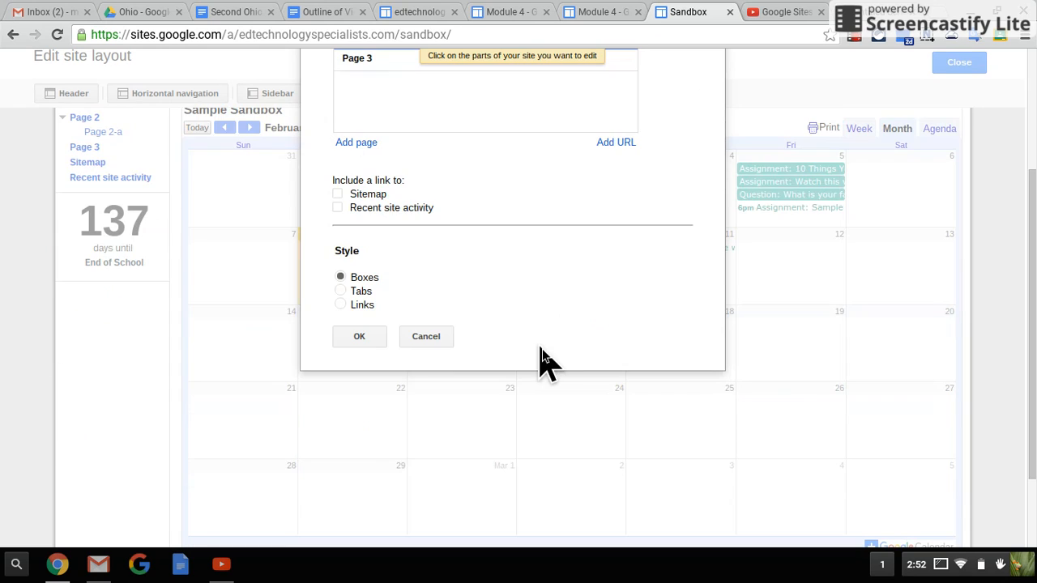
left_click(361, 339)
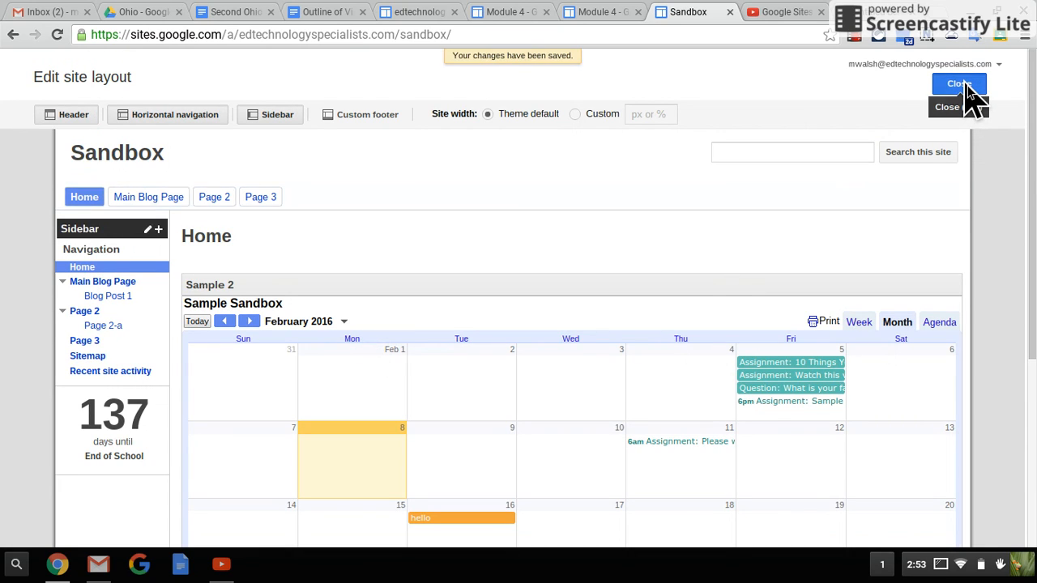
left_click(959, 85)
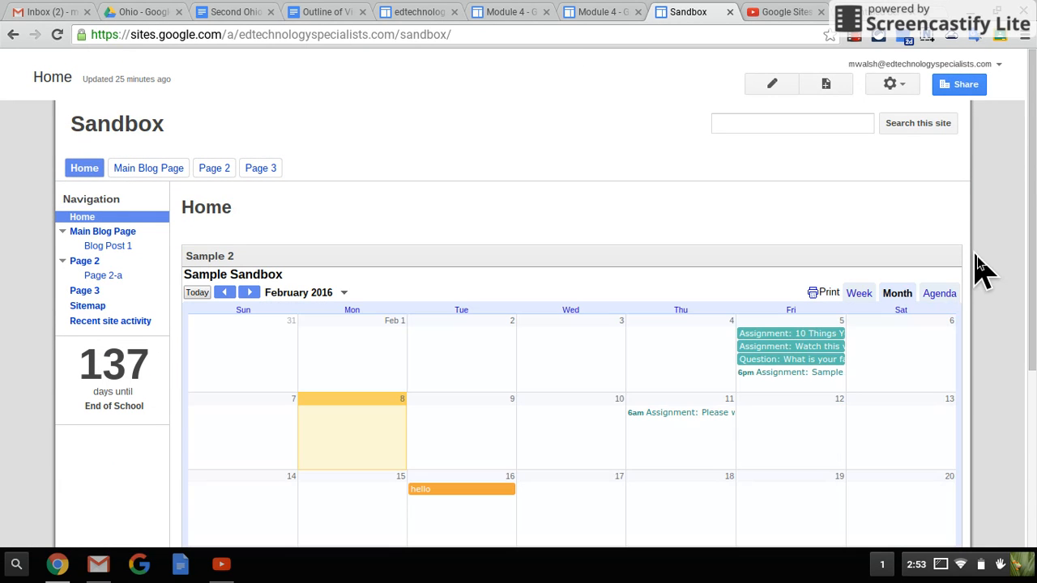
Check the horizontal navigation by viewing Page 2's submenu and visiting Page 2, Page 3 and Main Blog Page
scroll(980, 267, "down", 1)
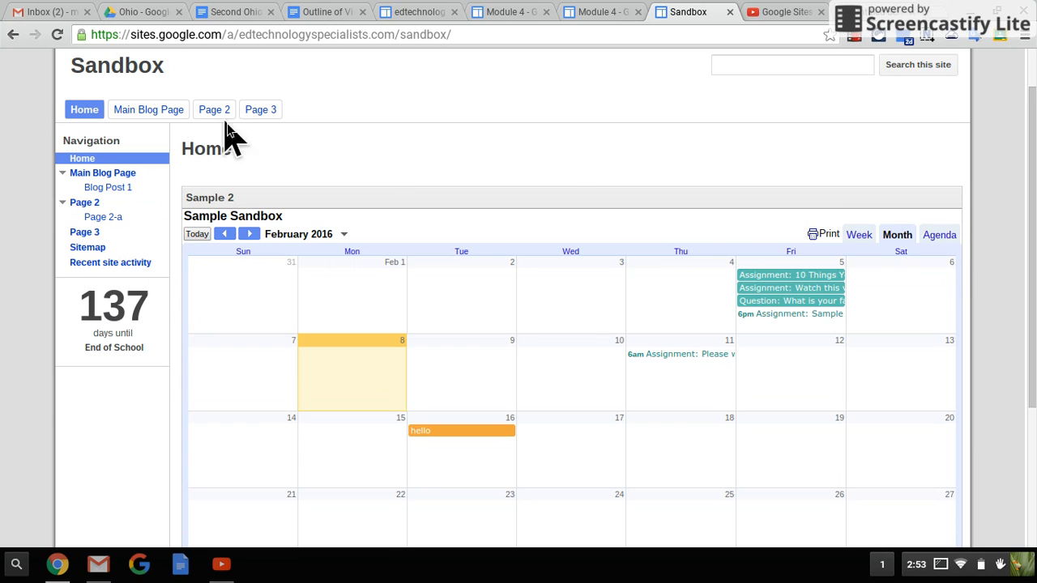
mouse_move(234, 110)
left_click(213, 114)
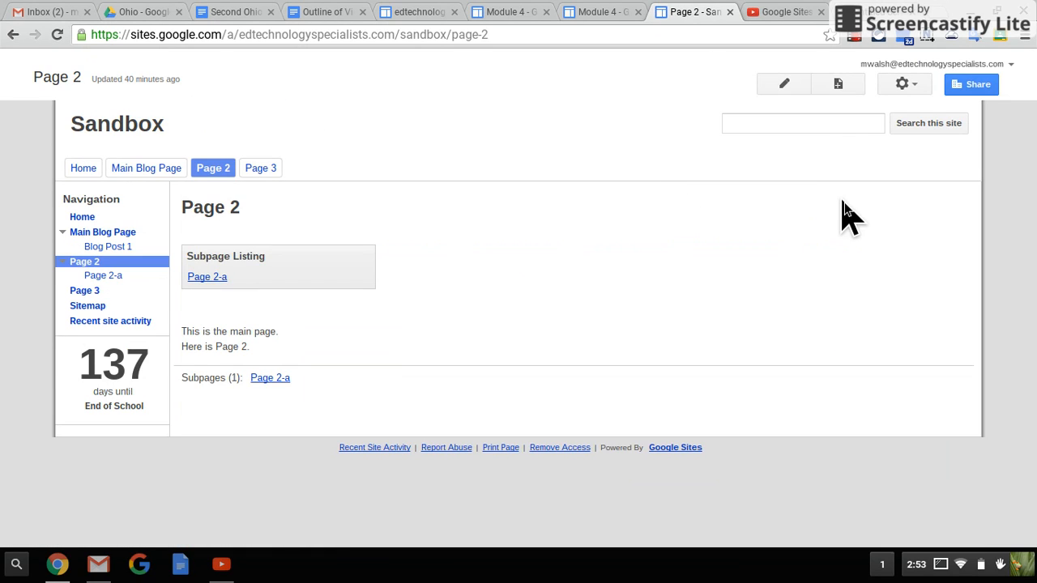
left_click(265, 172)
scroll(850, 248, "down", 3)
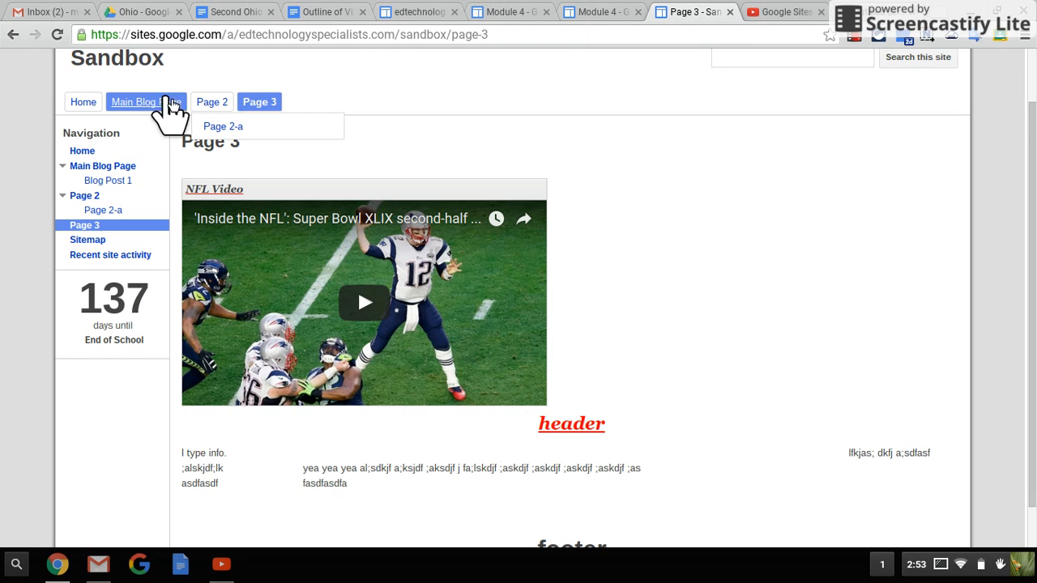
left_click(147, 109)
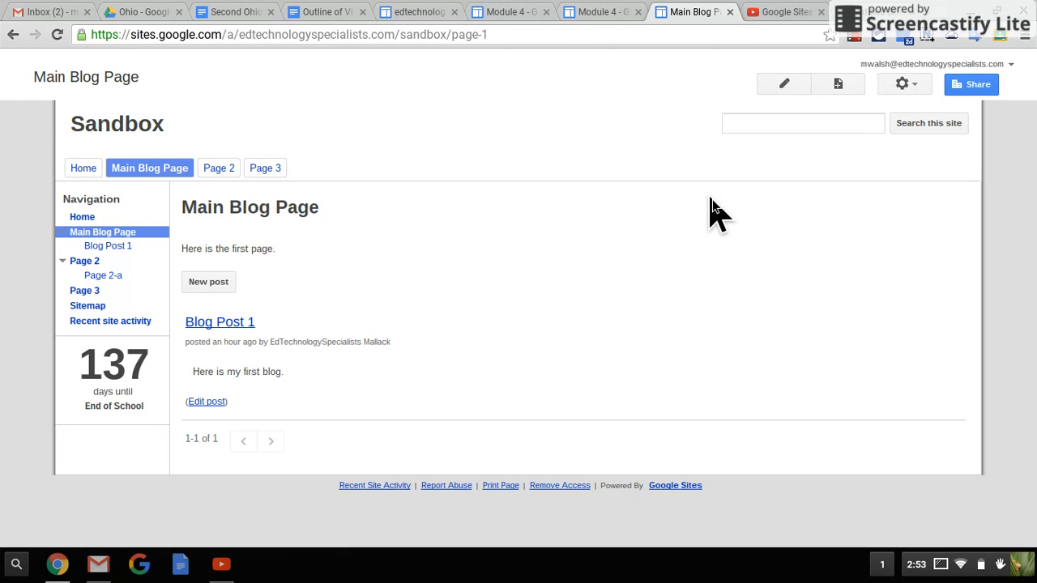
left_click(855, 37)
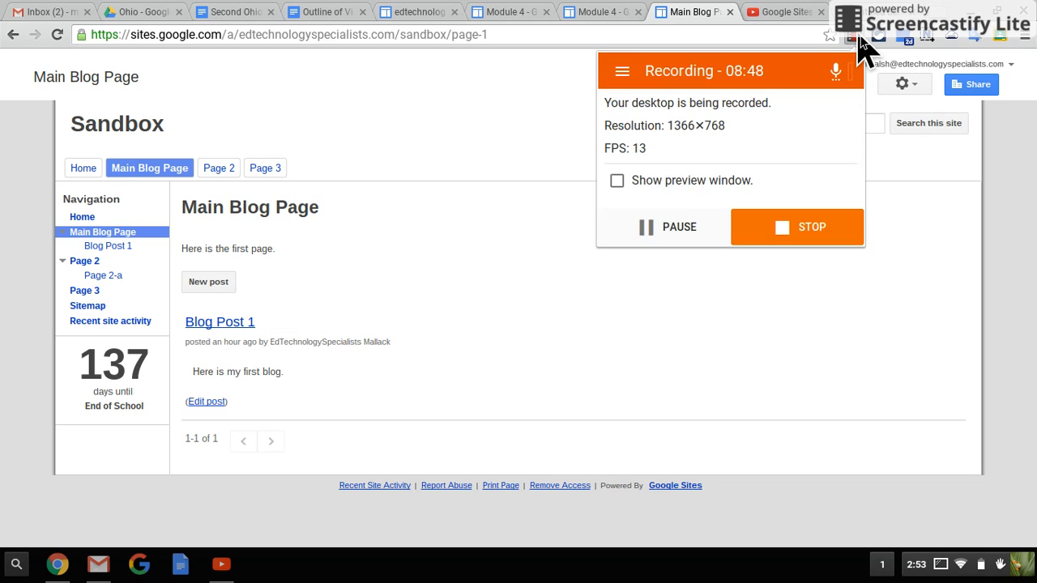